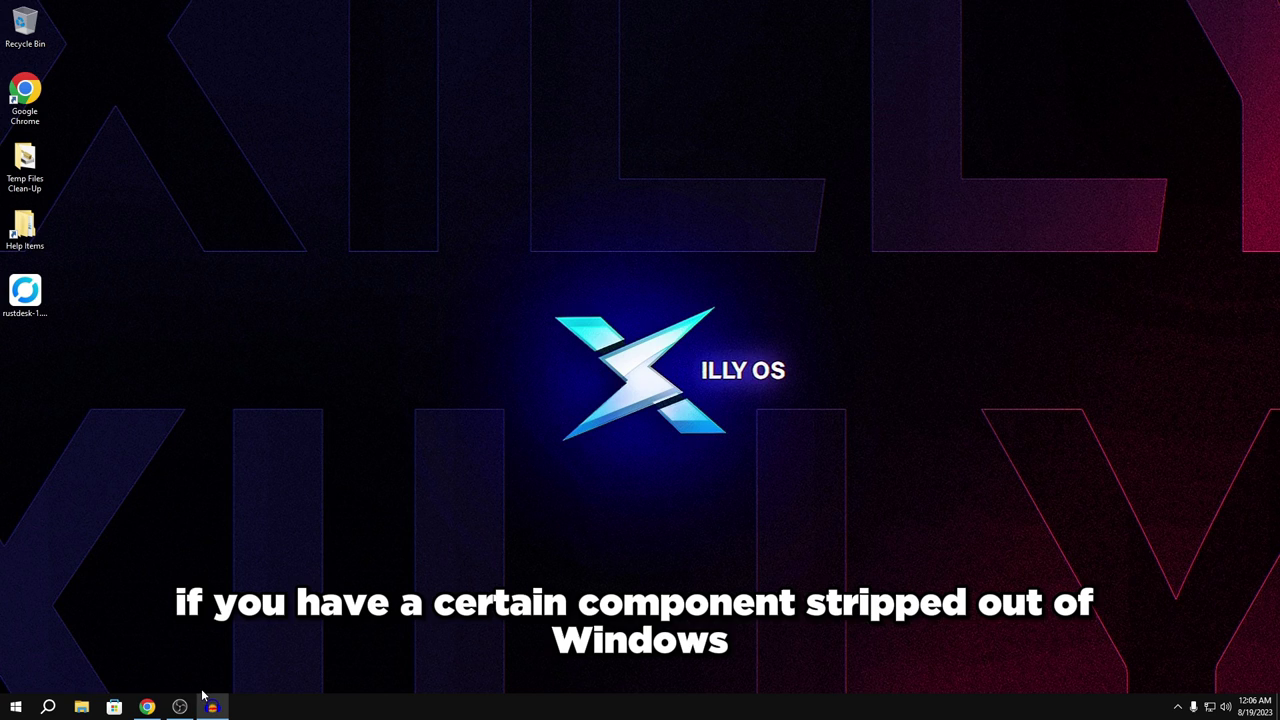
Open the properties of the Ethernet adapter from the Network & Internet adapter options.
key("super")
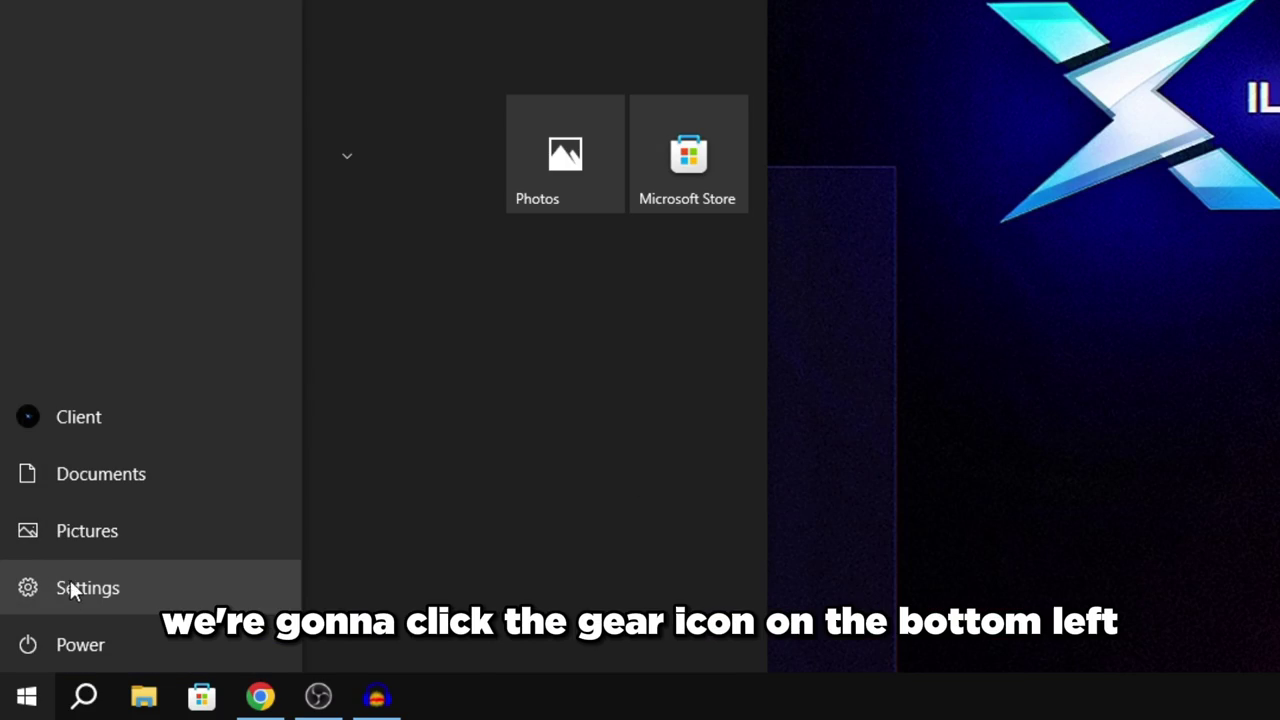
left_click(72, 588)
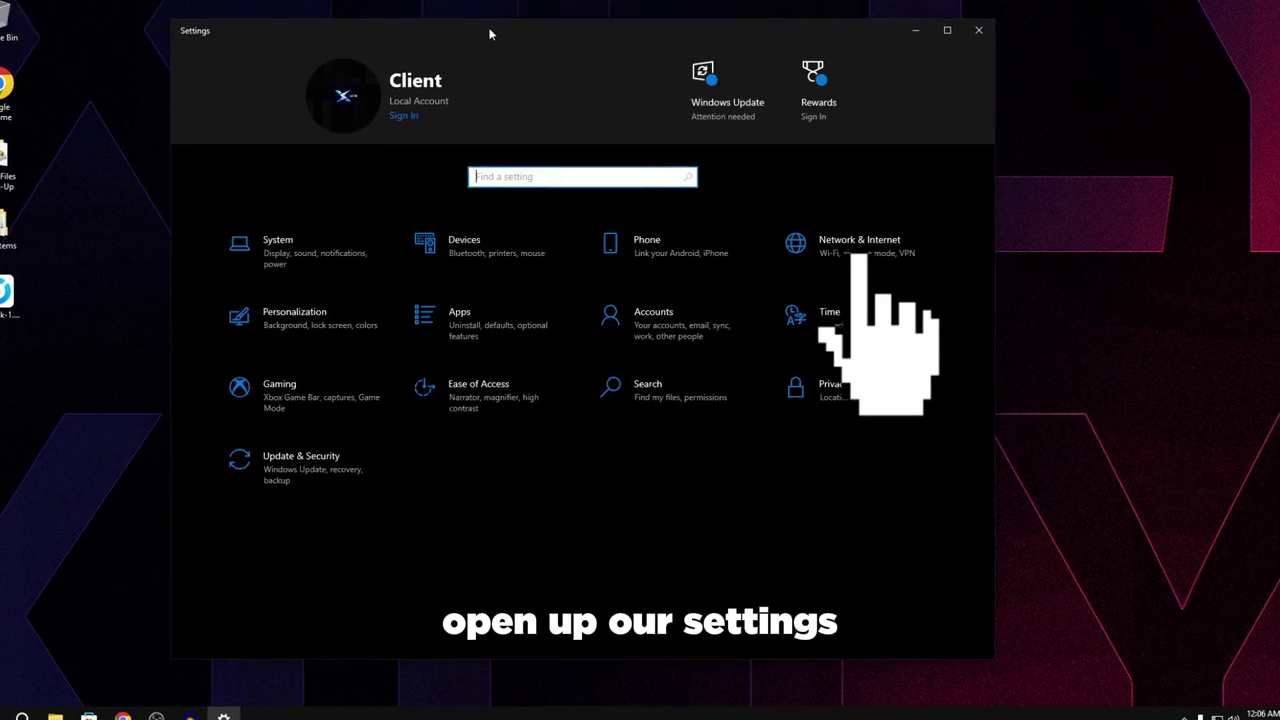
left_click(865, 242)
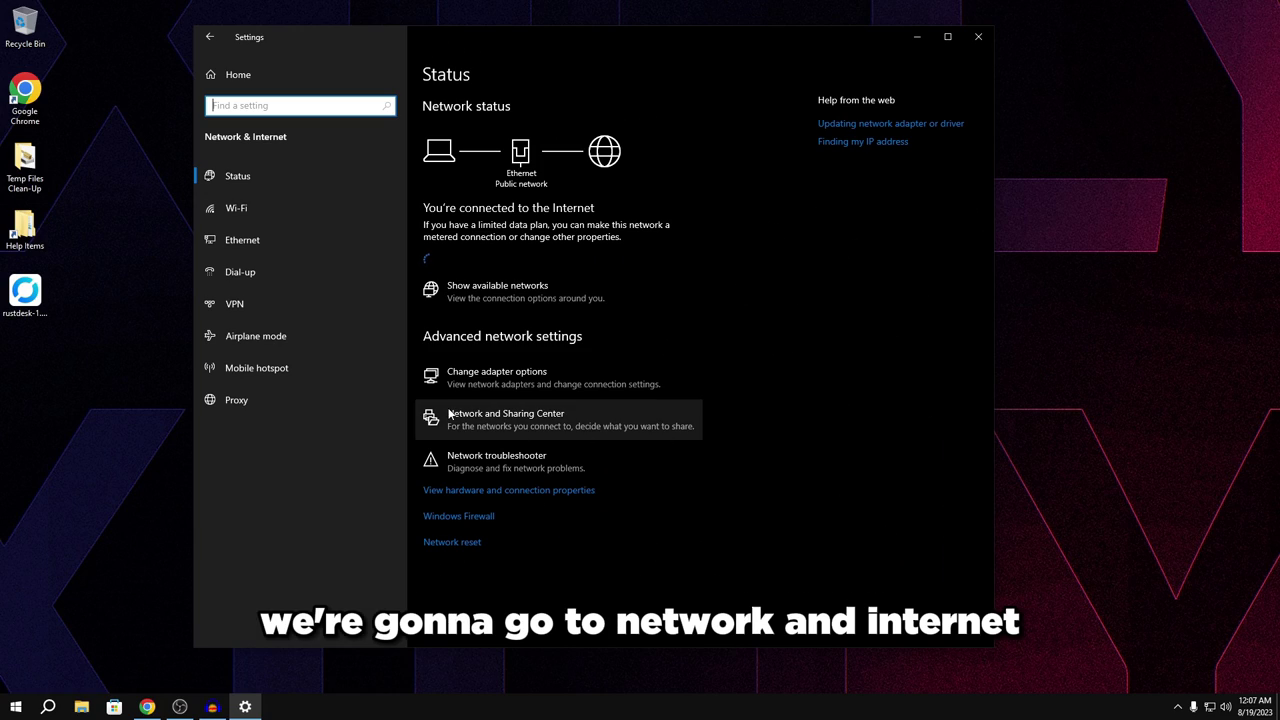
left_click(484, 376)
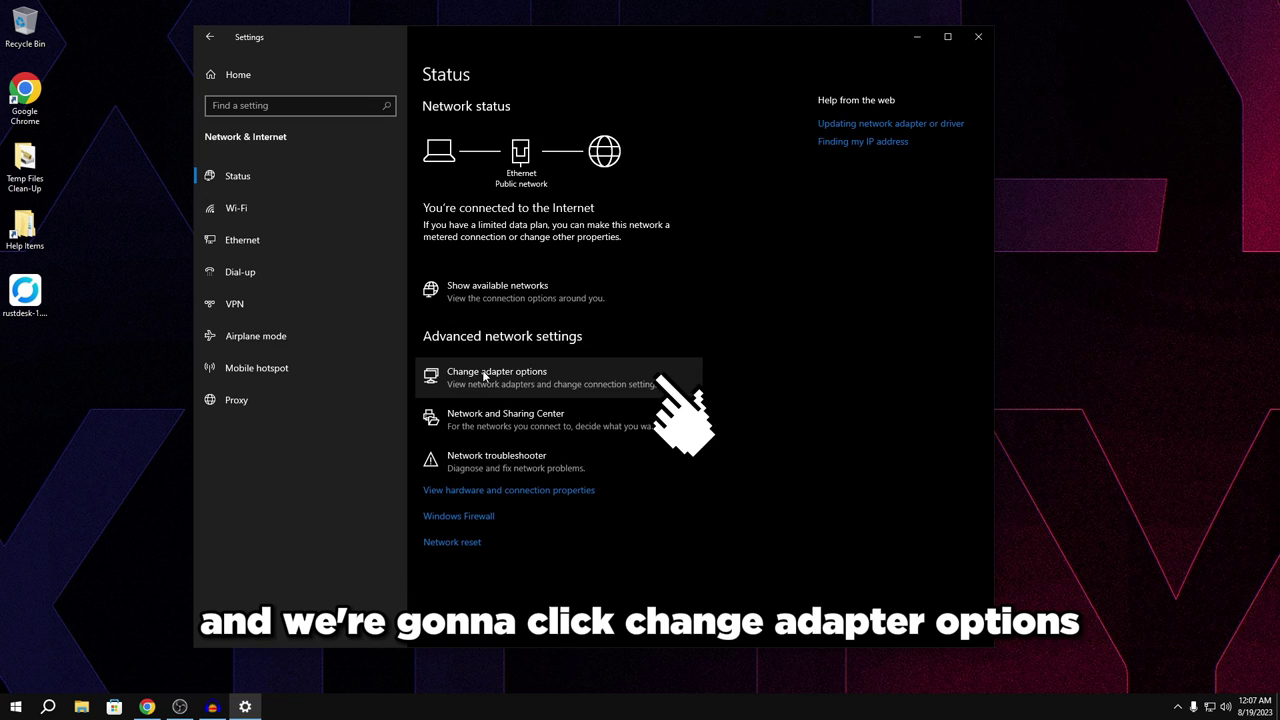
double_click(355, 232)
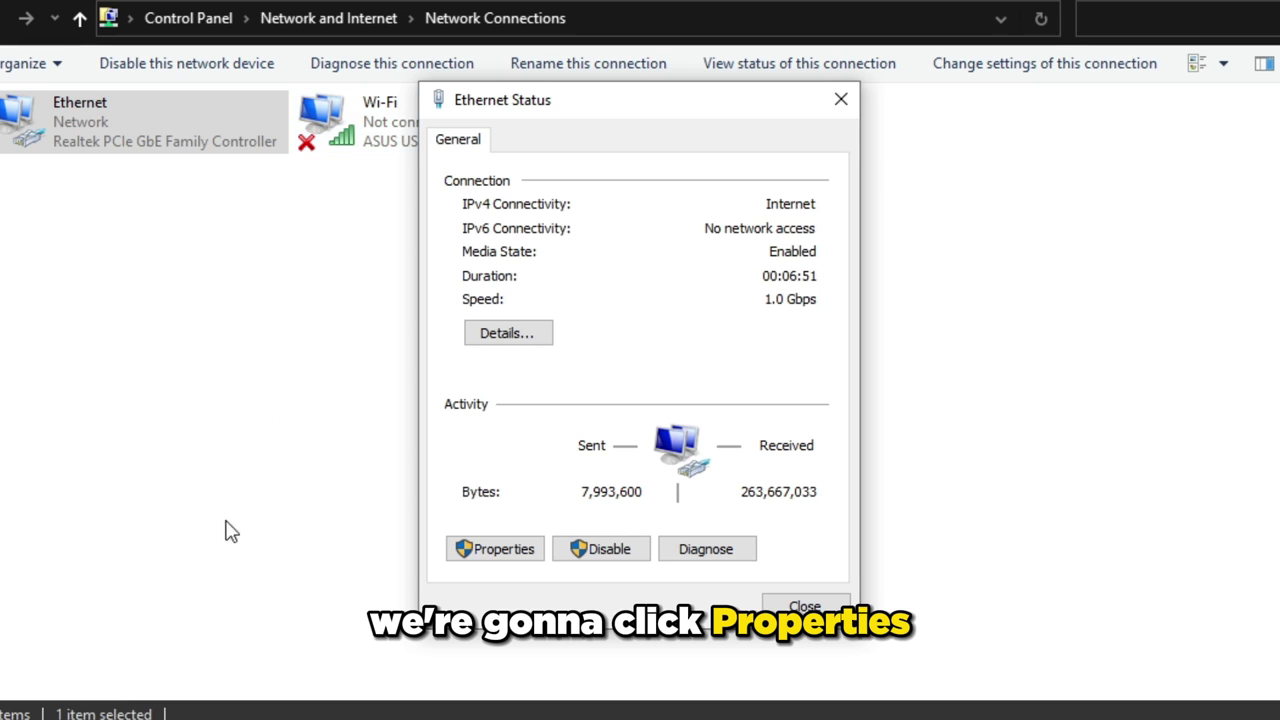
left_click(482, 548)
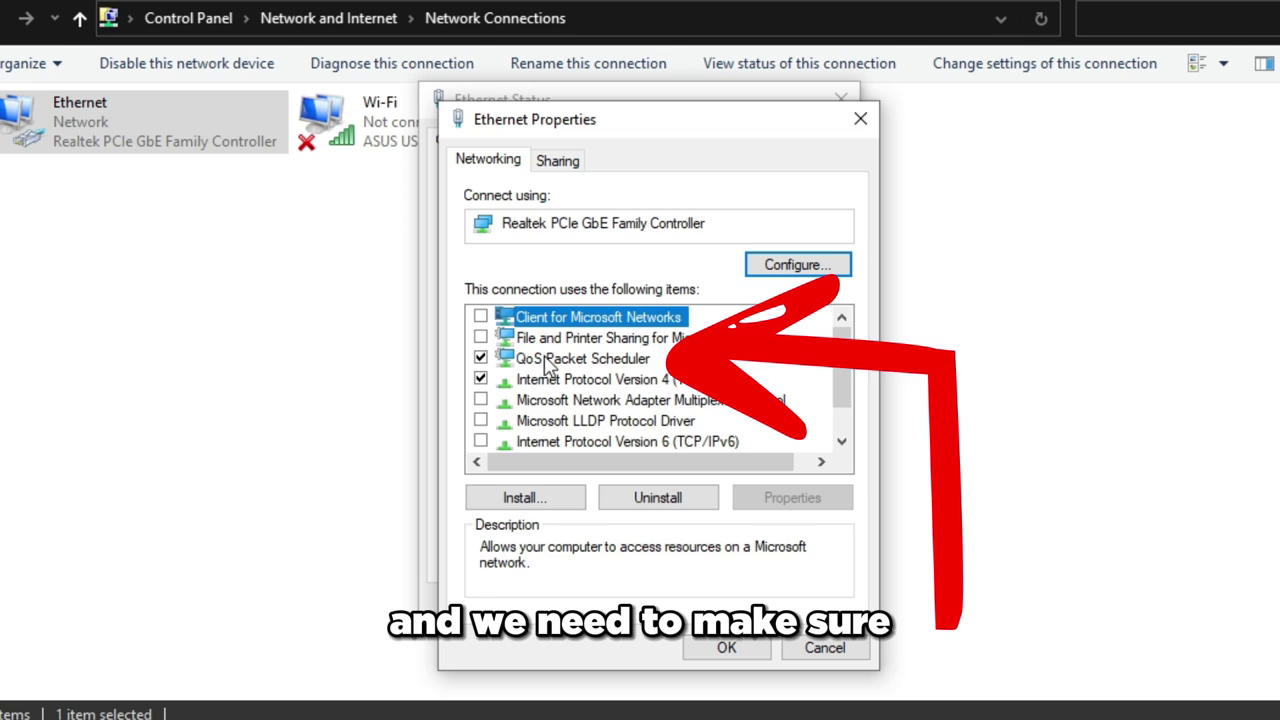
Check that QoS Packet Scheduler is ticked for the Ethernet connection, accept the properties and close the network windows.
left_click(547, 362)
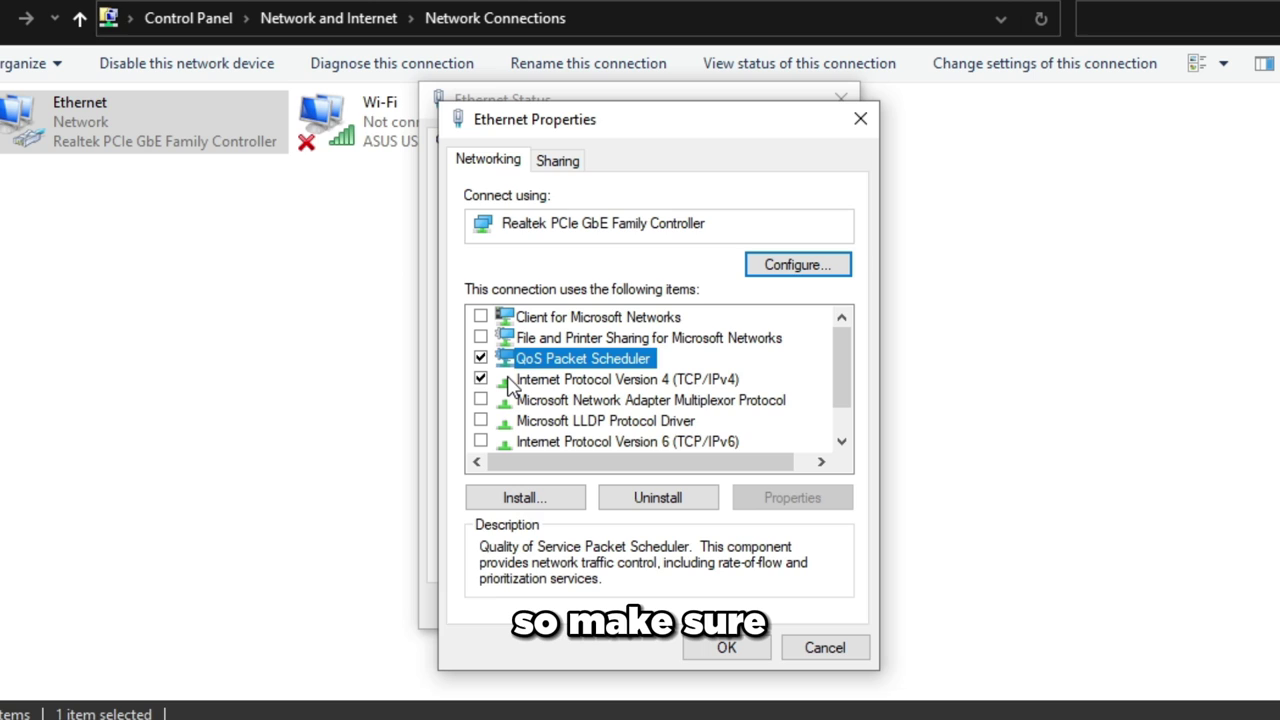
left_click(510, 385)
left_click(590, 360)
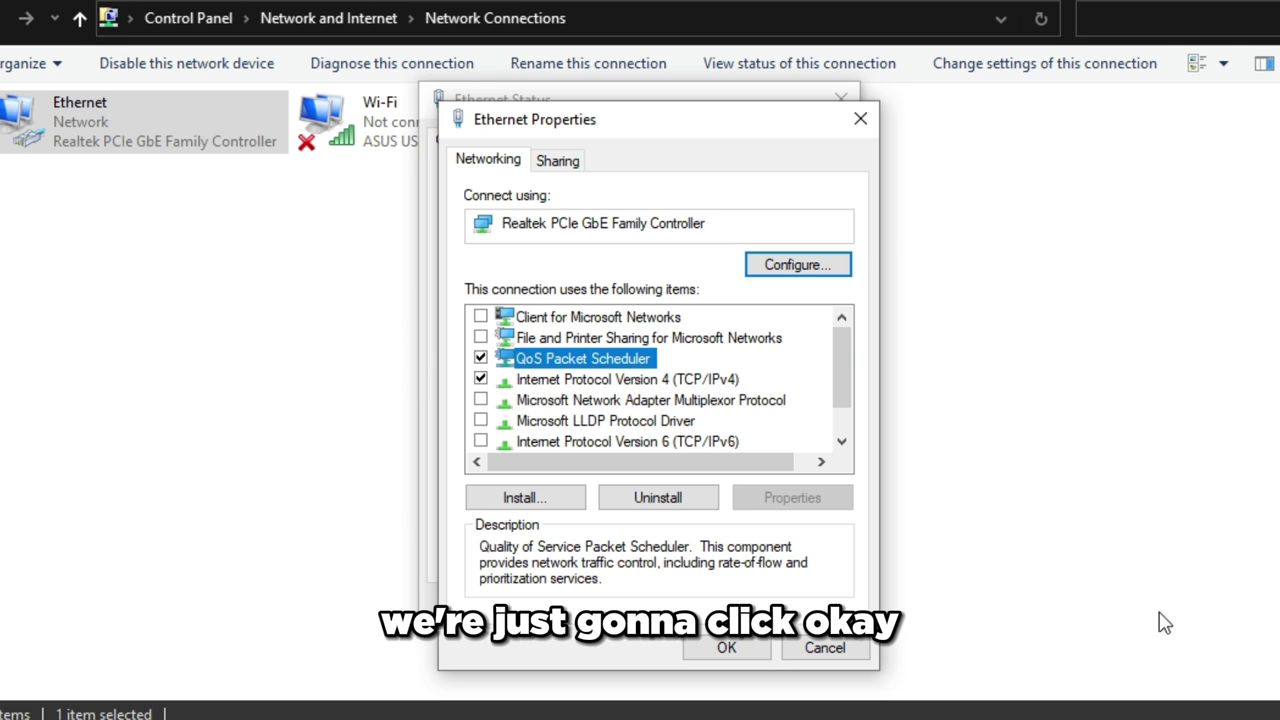
left_click(726, 647)
left_click(805, 606)
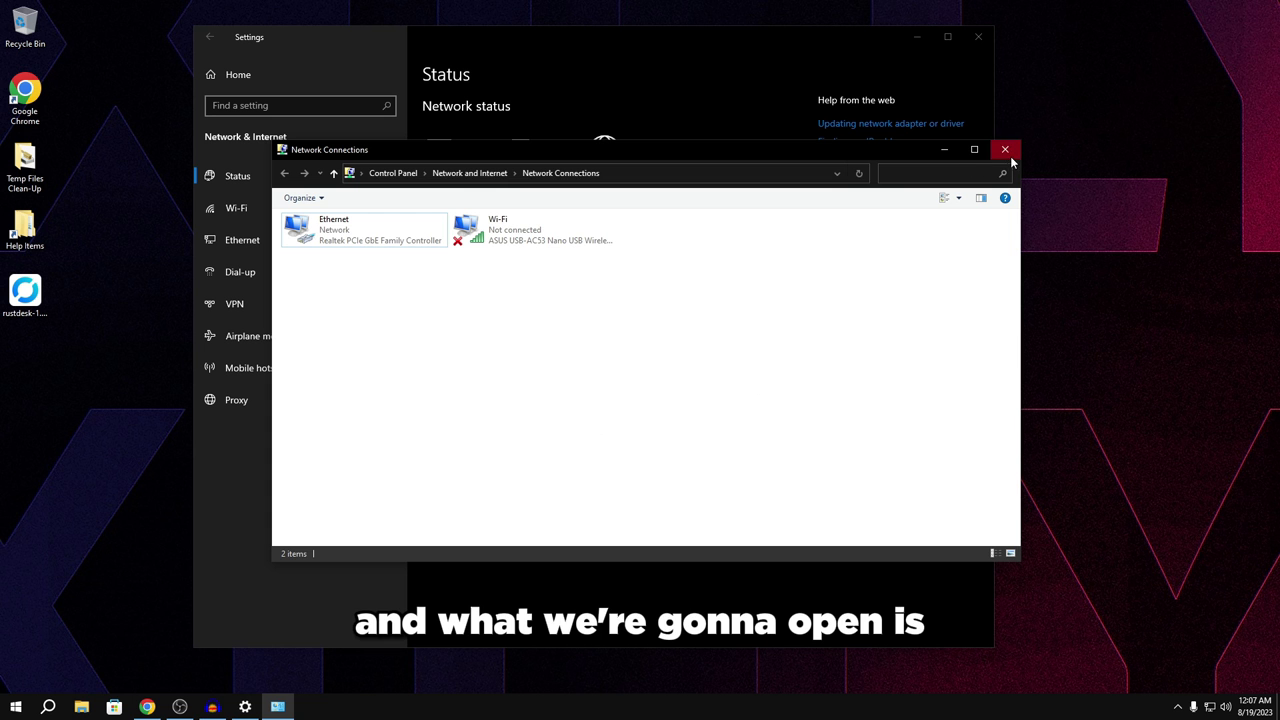
left_click(1006, 126)
left_click(978, 38)
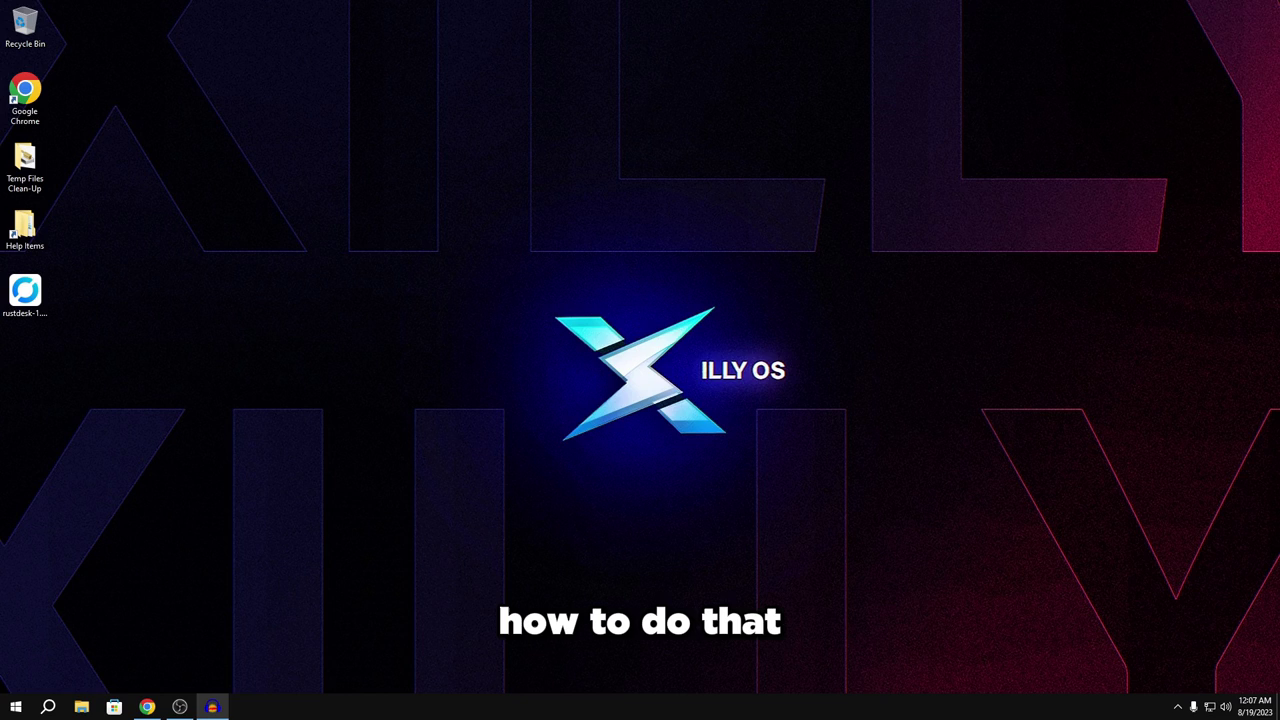
Search Windows for gpedit to check whether the group policy editor is installed, and dismiss the search.
key("super+s")
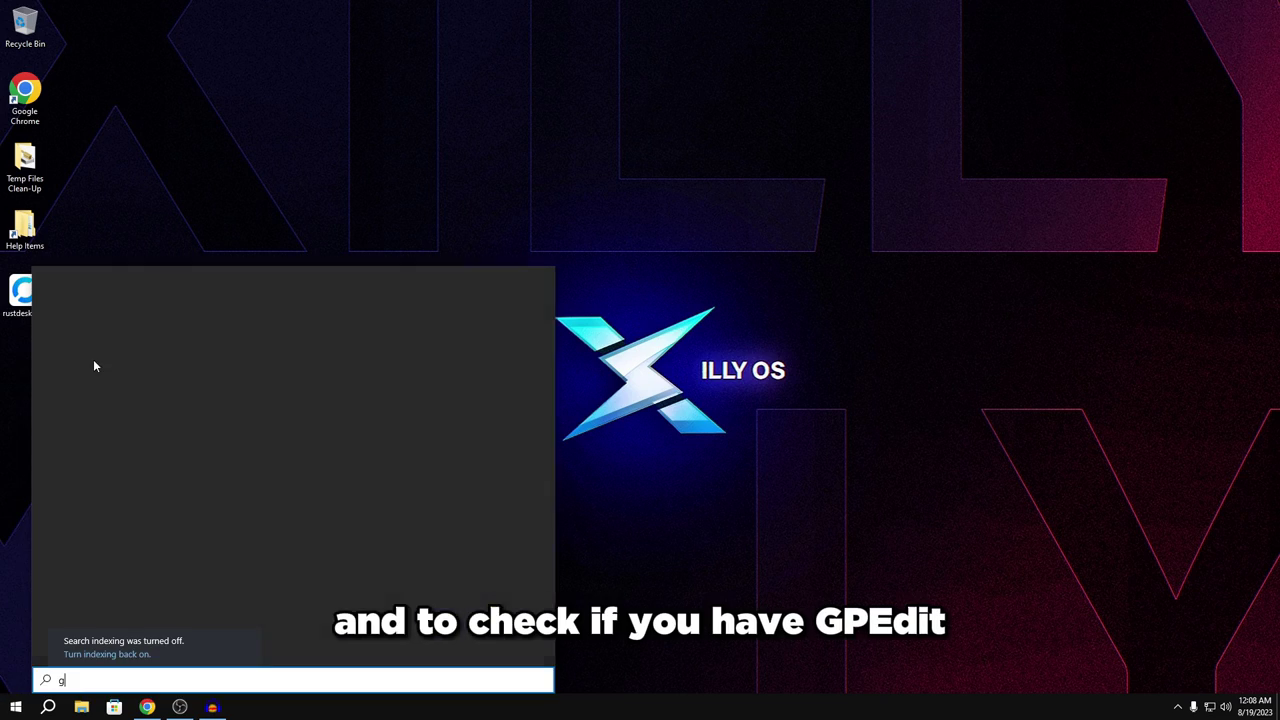
type("gpedit")
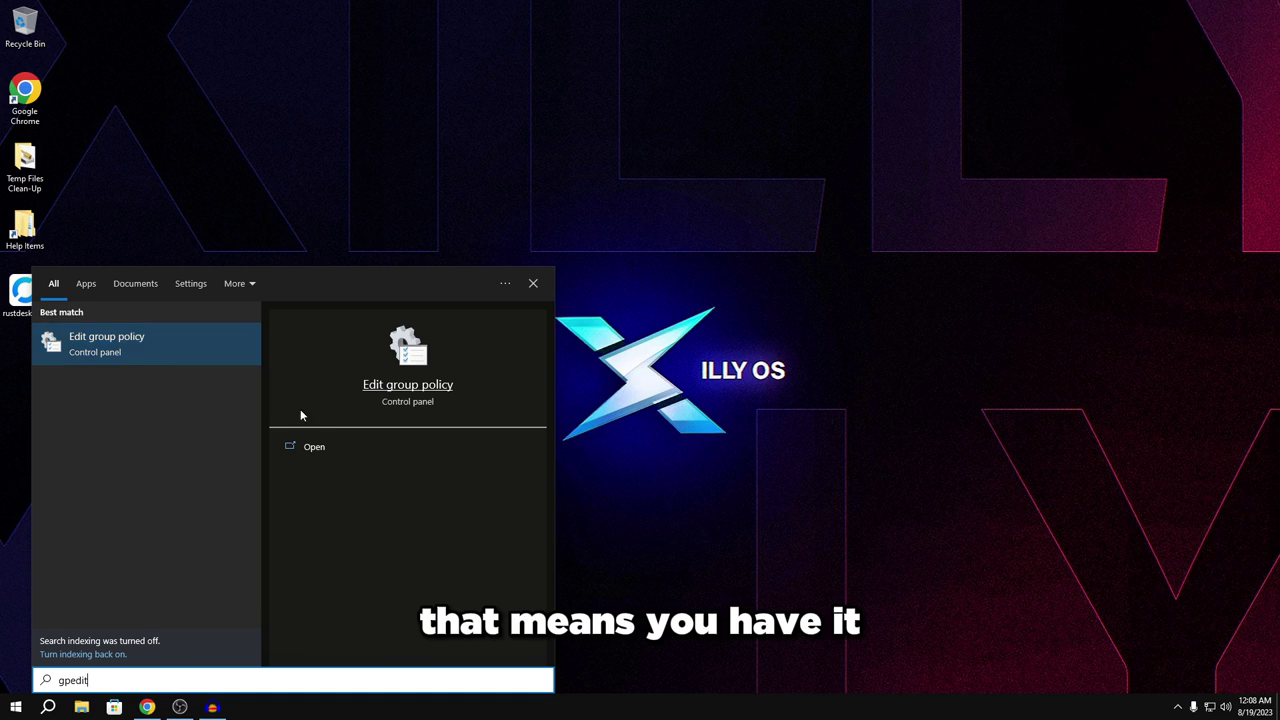
left_click(329, 118)
Run winver to check the Windows edition and close the About Windows dialog.
key("super")
type("winver")
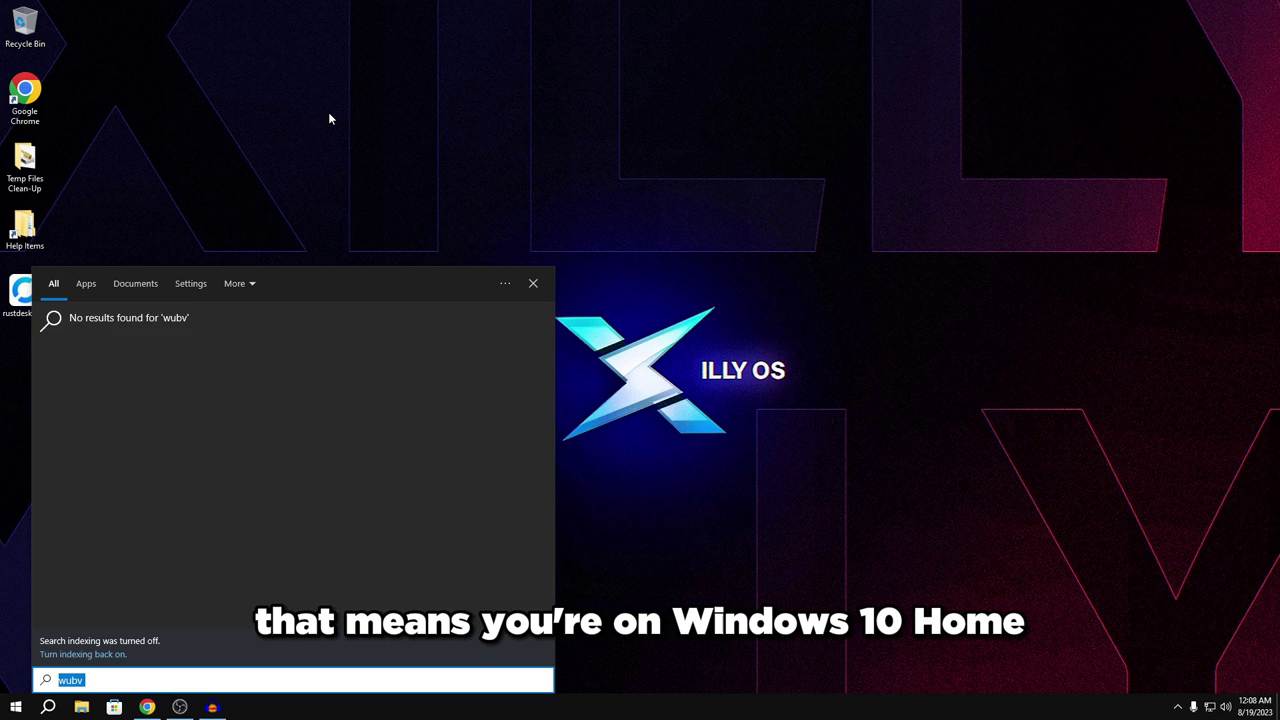
key("Return")
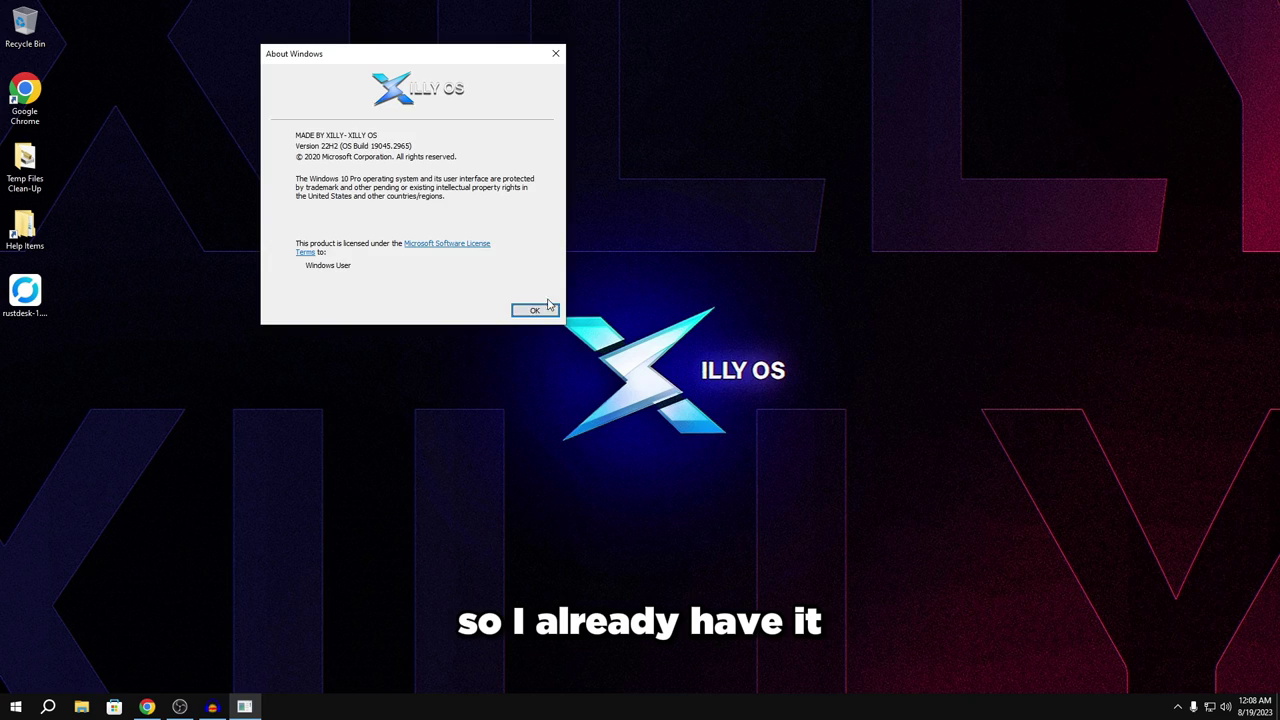
left_click(540, 301)
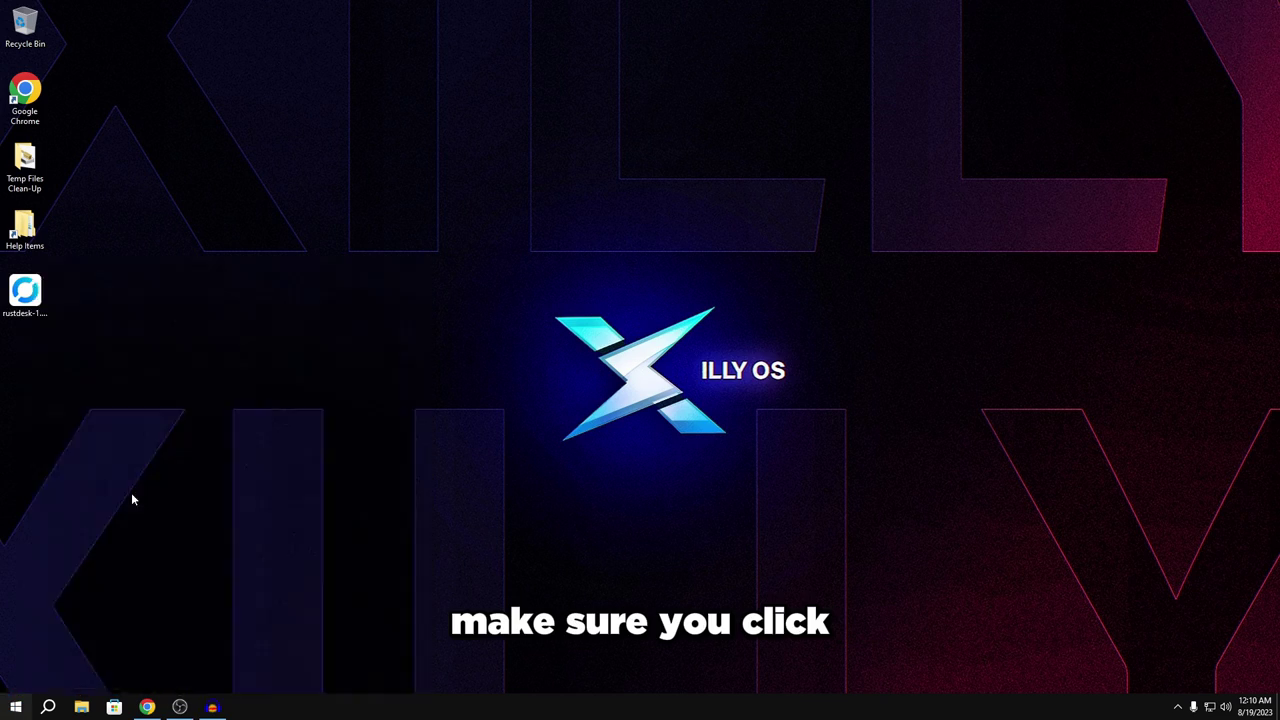
Open Command Prompt as administrator and move its window towards the middle of the desktop.
key("super")
type("cmd")
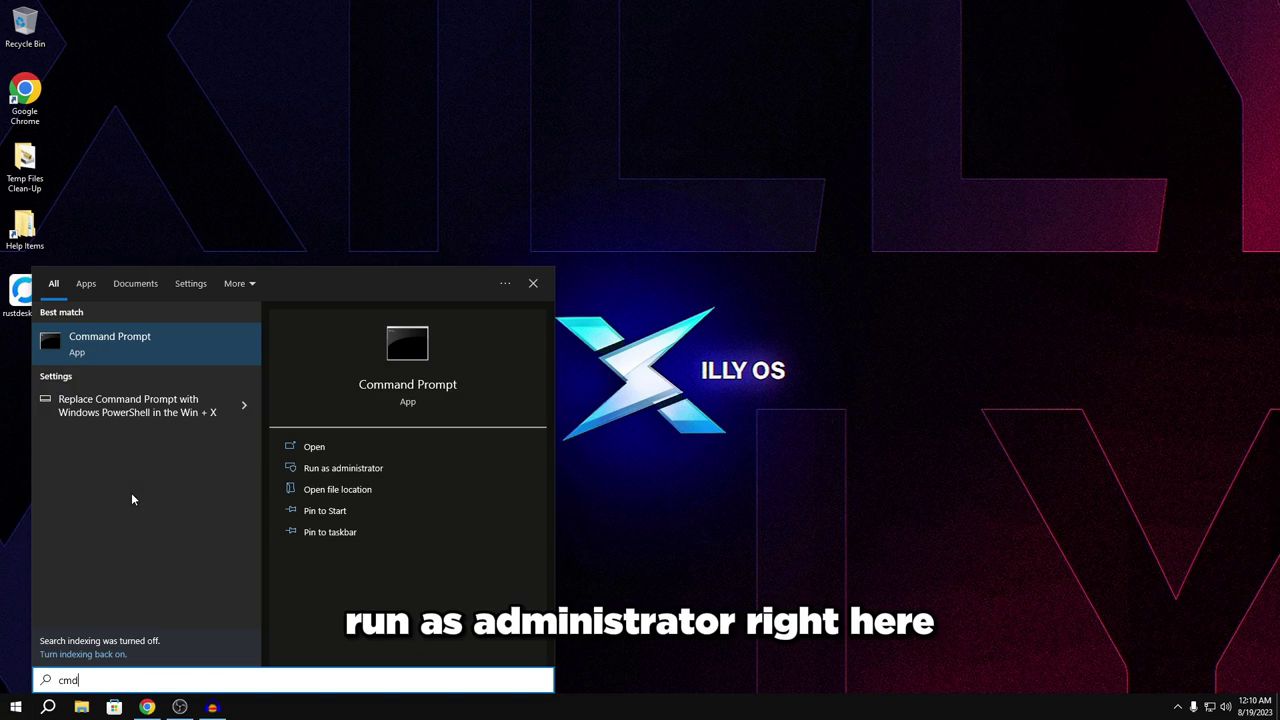
left_click(317, 464)
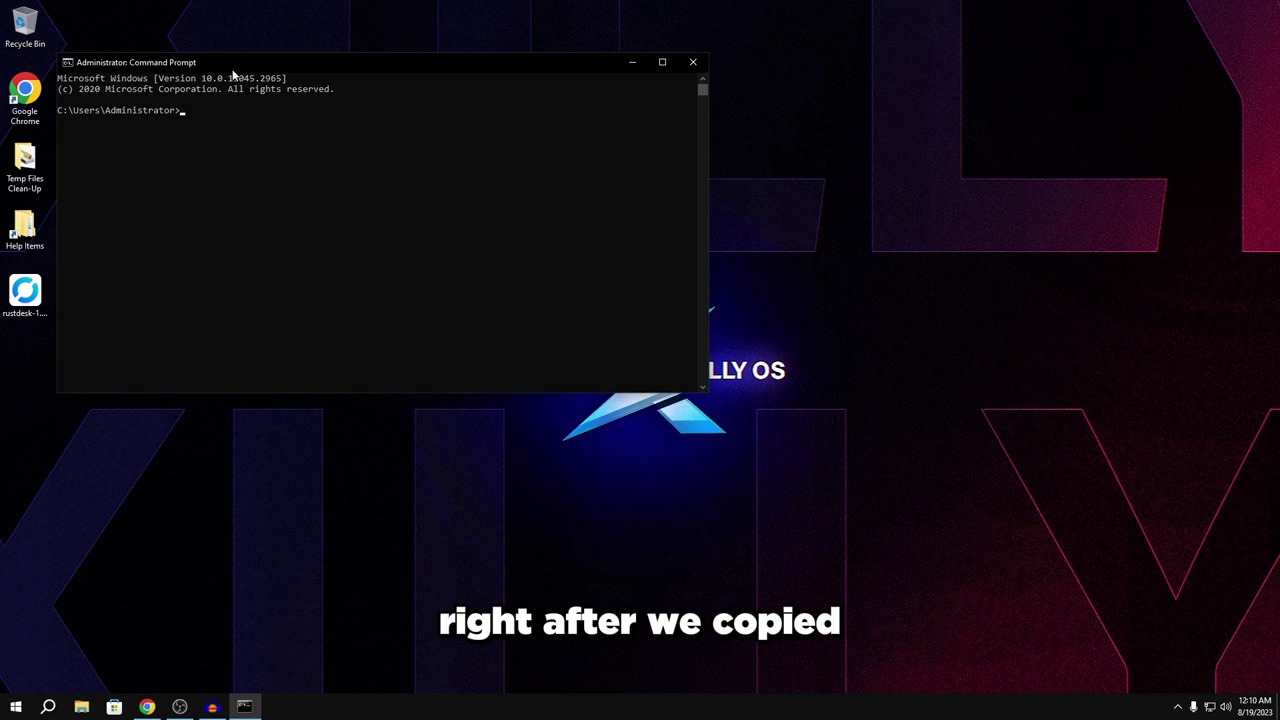
left_click_drag(232, 70, 390, 107)
Run the two FOR/DISM commands that add the GroupPolicy ClientTools and ClientExtensions packages, and review their output.
type("FOR %F IN (\"%SystemRoot%\\servicing\\Packages\\Microsoft-Windows-GroupPolicy-ClientTools-Package~*.mum\") DO (DISM /Online /NoRestart /Add-Package:\"%F\") FOR %F IN (\"%SystemRoot%\\servicing\\Packages\\Microsoft-Windows-GroupPolicy-ClientExtensions-Package~*.mum\") DO (DISM /Online /NoRestart /Add-Package:\"%F\")")
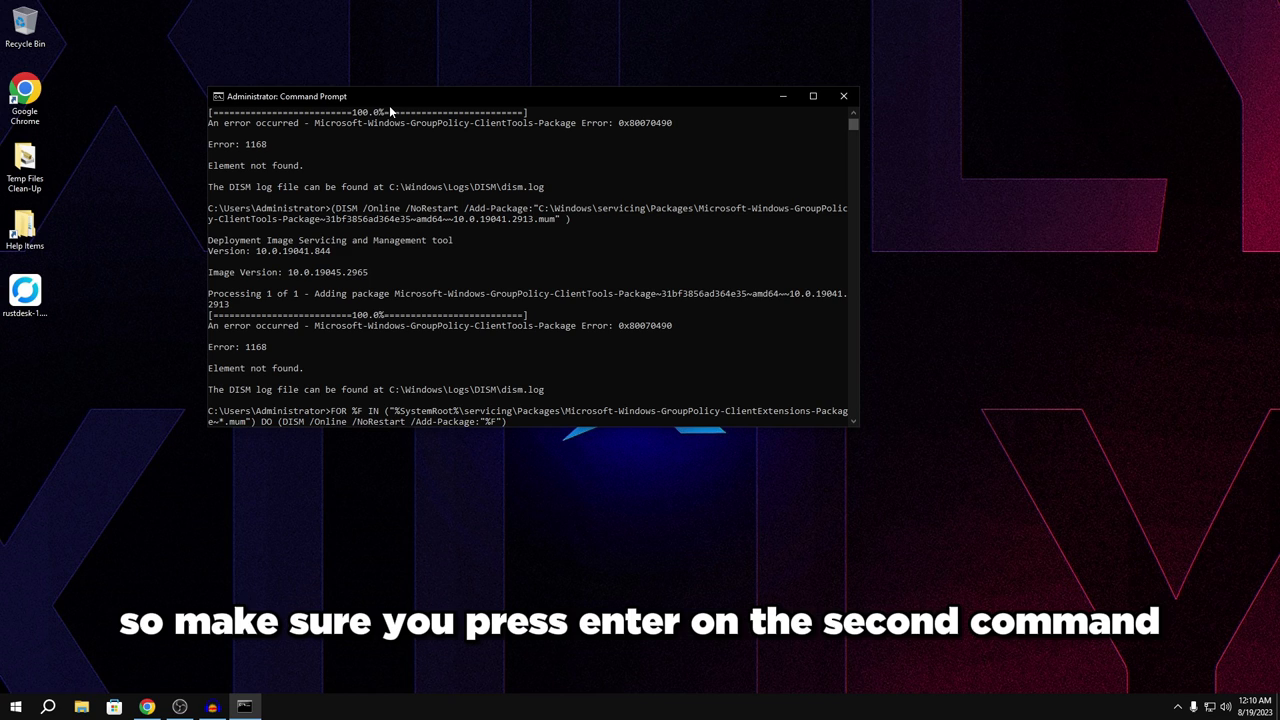
key("Return")
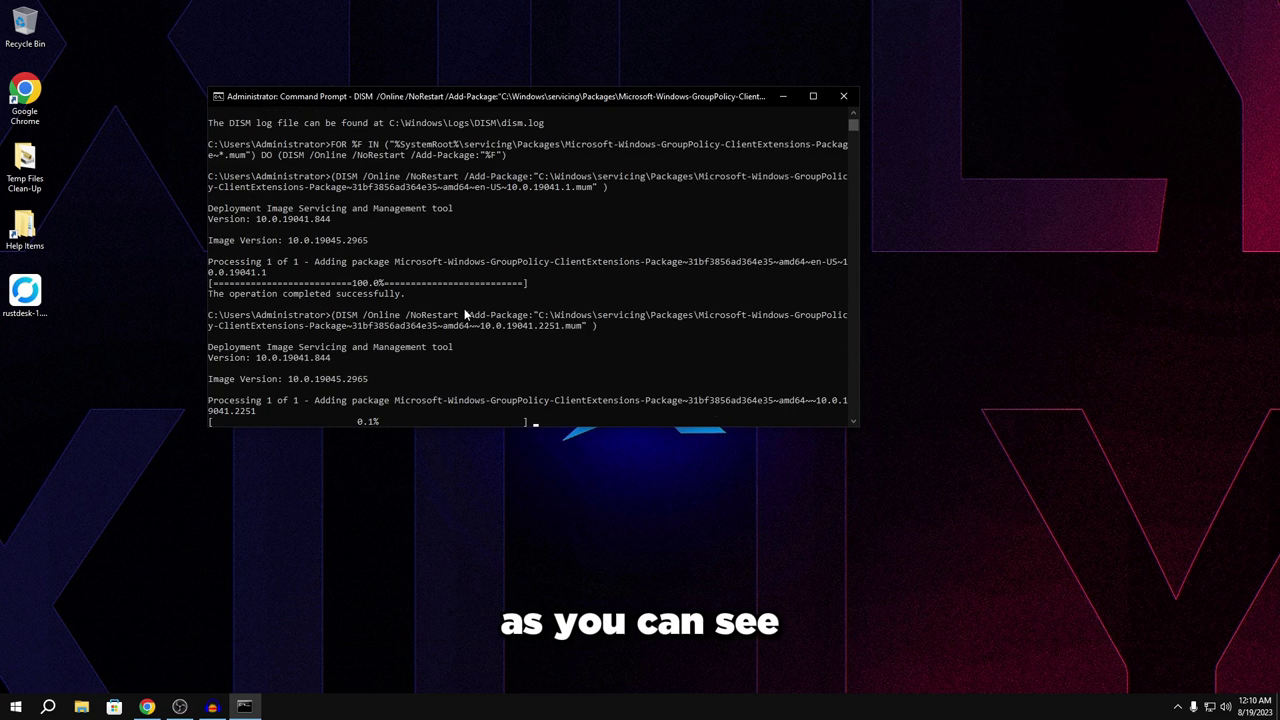
scroll(531, 334, "down", 2)
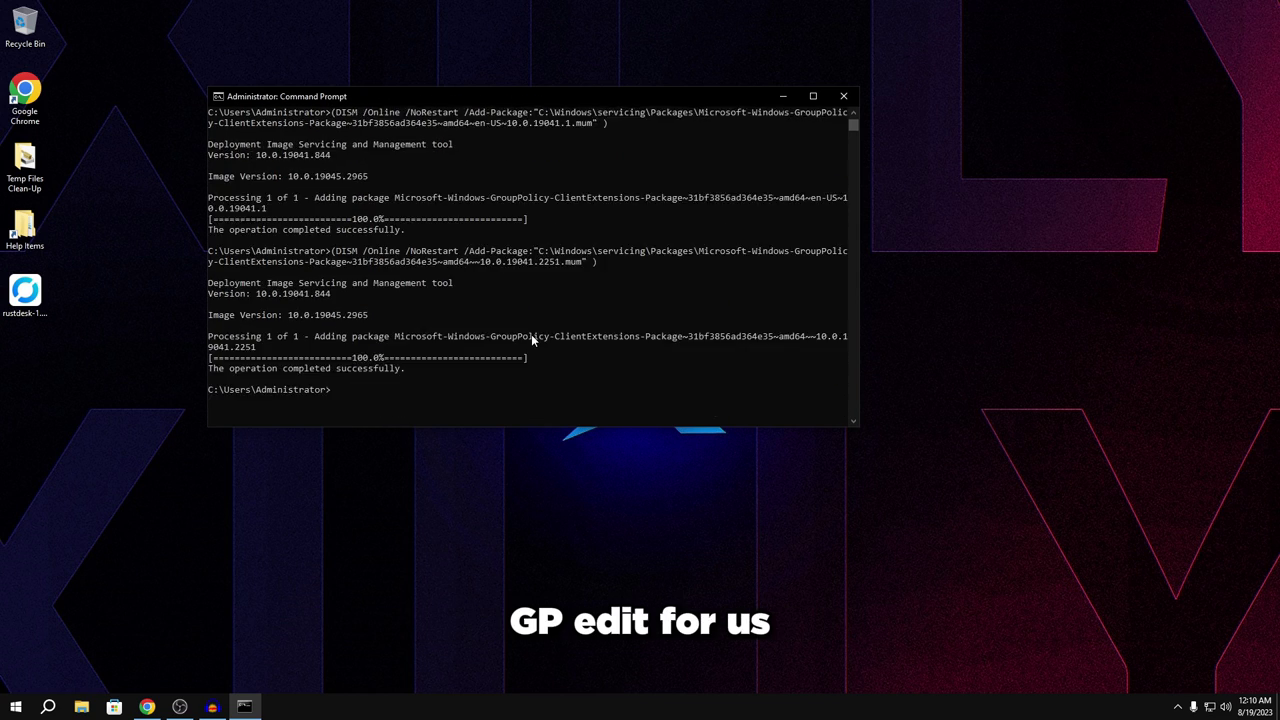
scroll(450, 395, "up", 4)
scroll(400, 330, "up", 4)
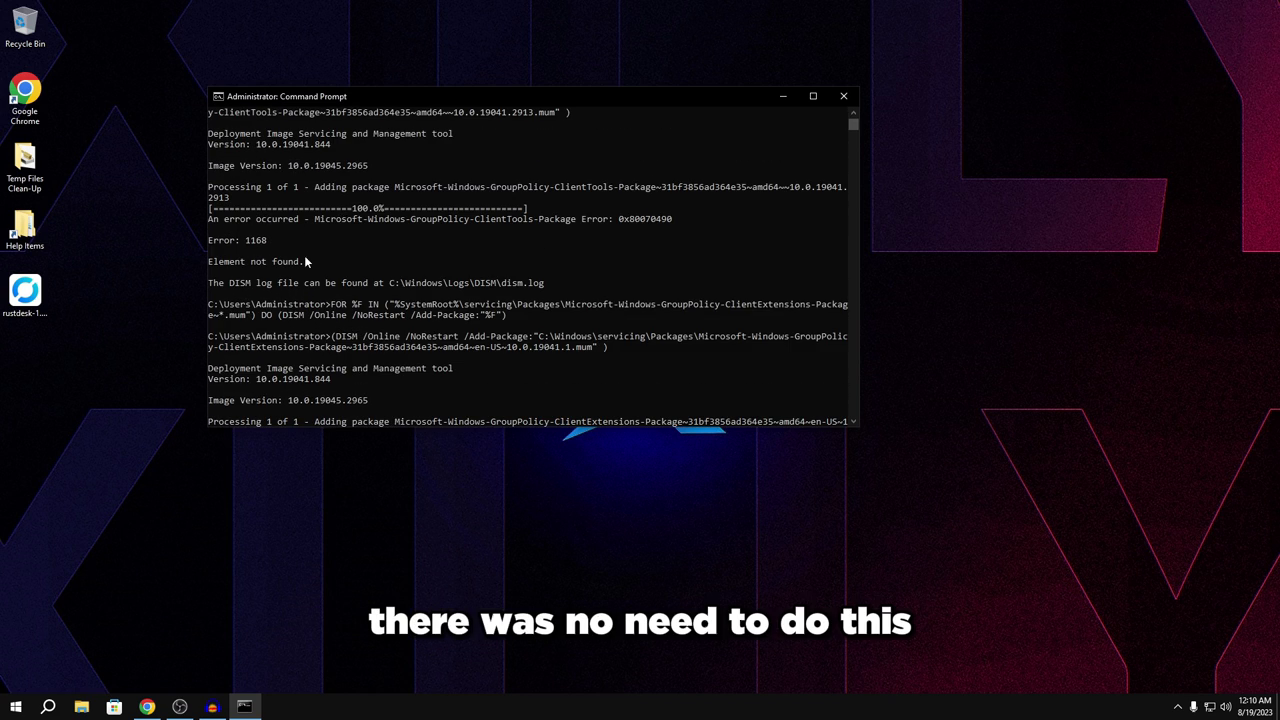
scroll(382, 384, "down", 4)
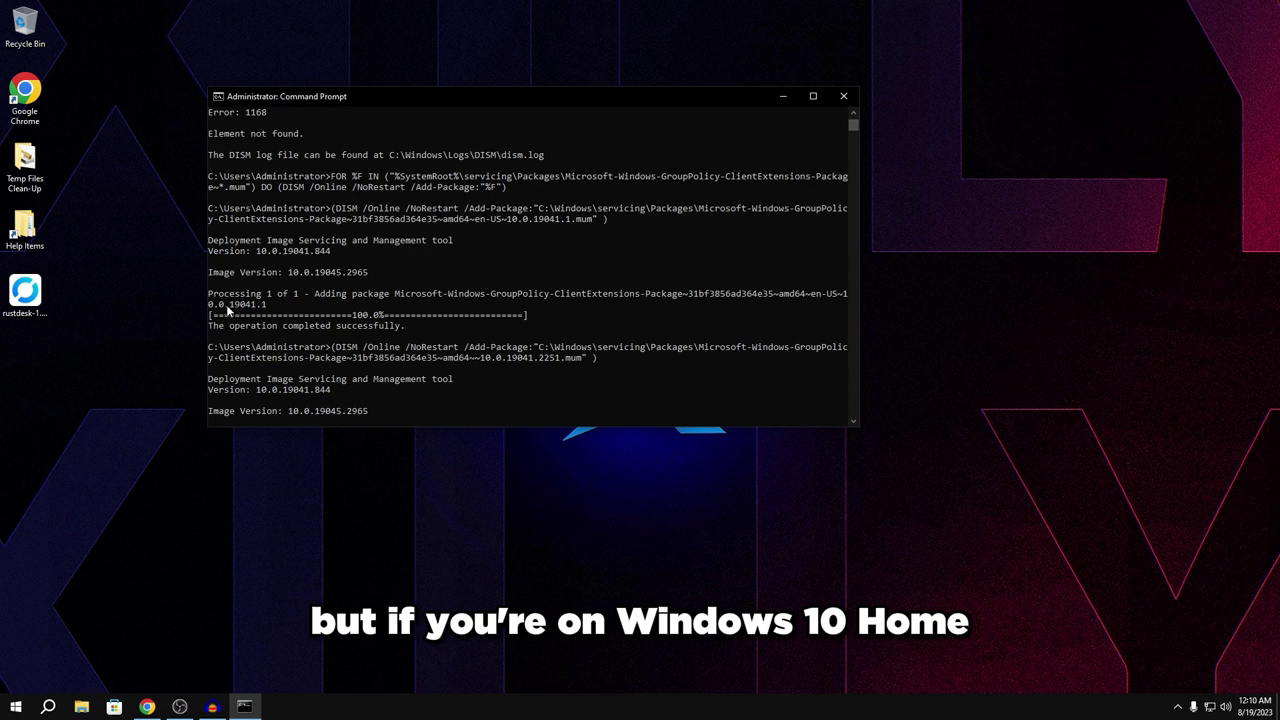
scroll(526, 295, "down", 3)
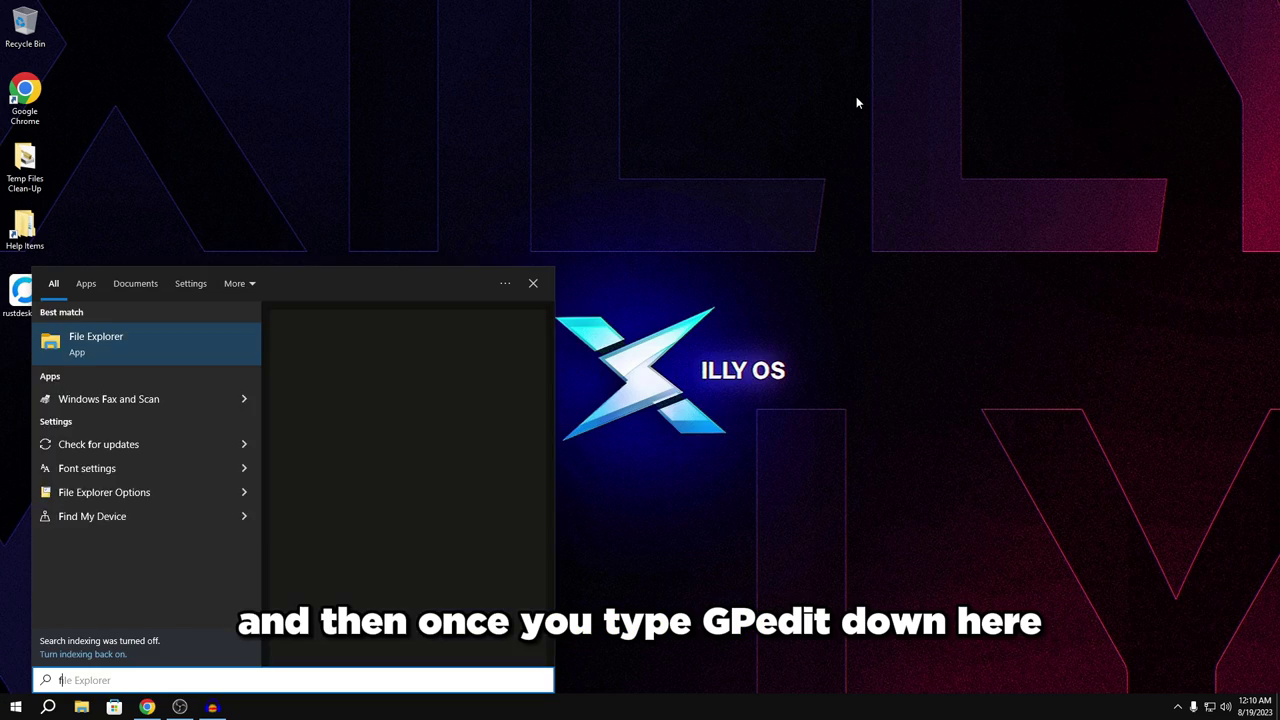
Search Windows for gpedit, dismiss the search, and open the Local Group Policy Editor by running gpedit.msc.
type("gpedit")
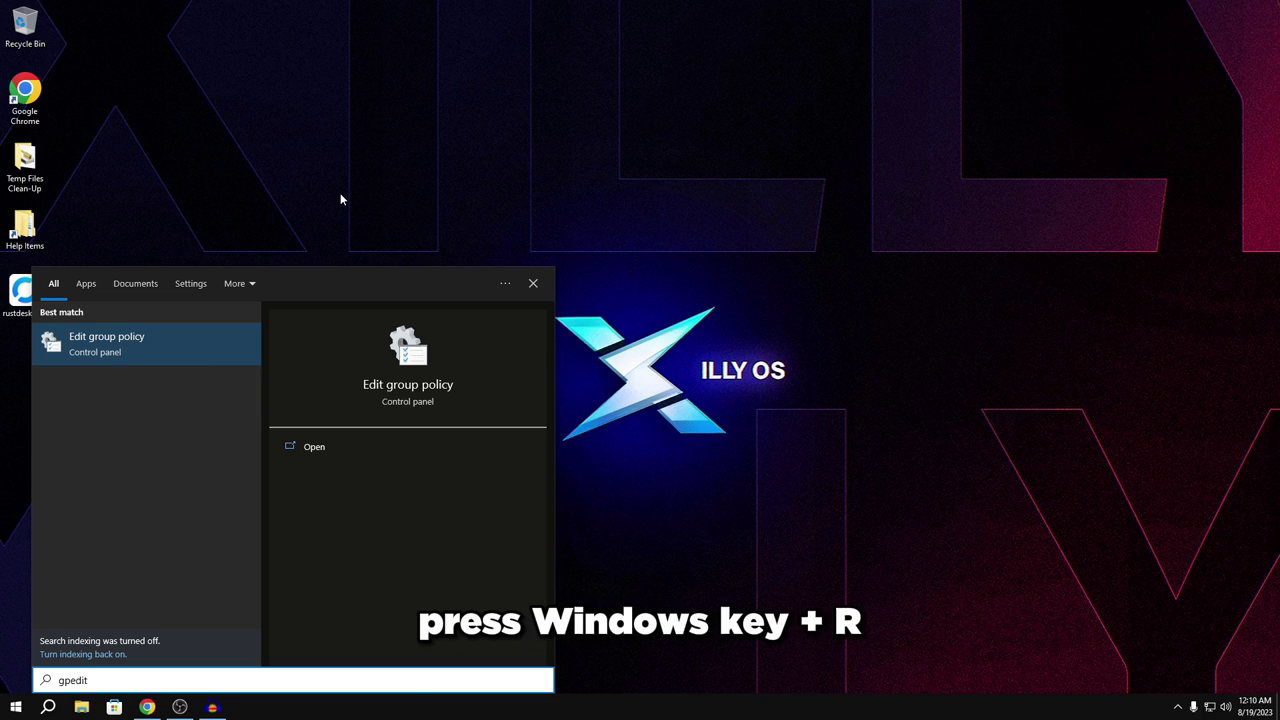
key("Escape")
key("super+r")
type("g")
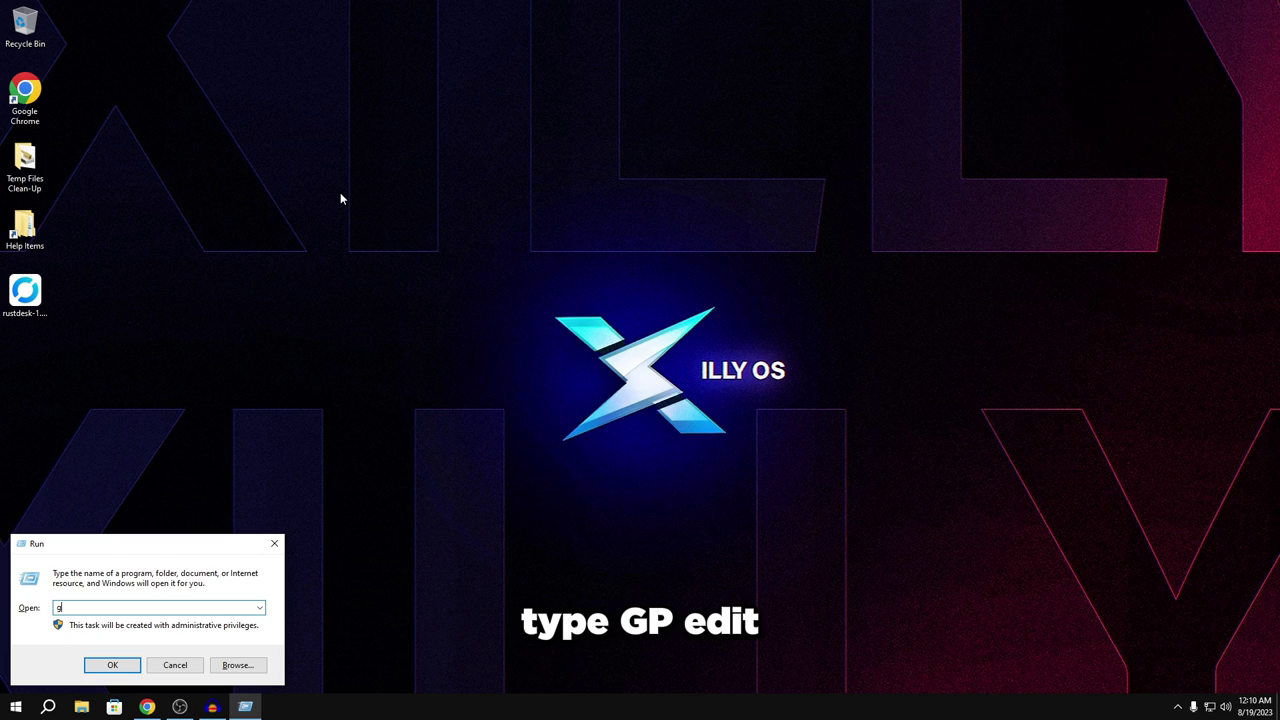
type("pedit.msc")
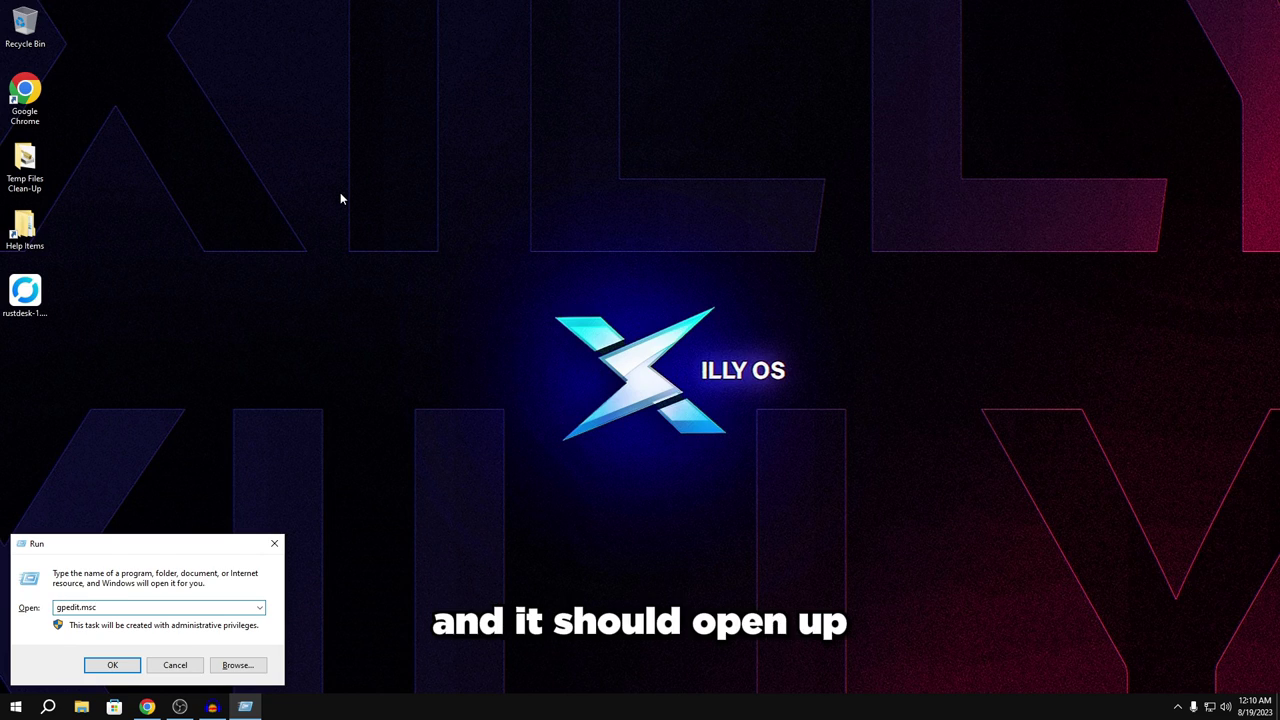
key("Return")
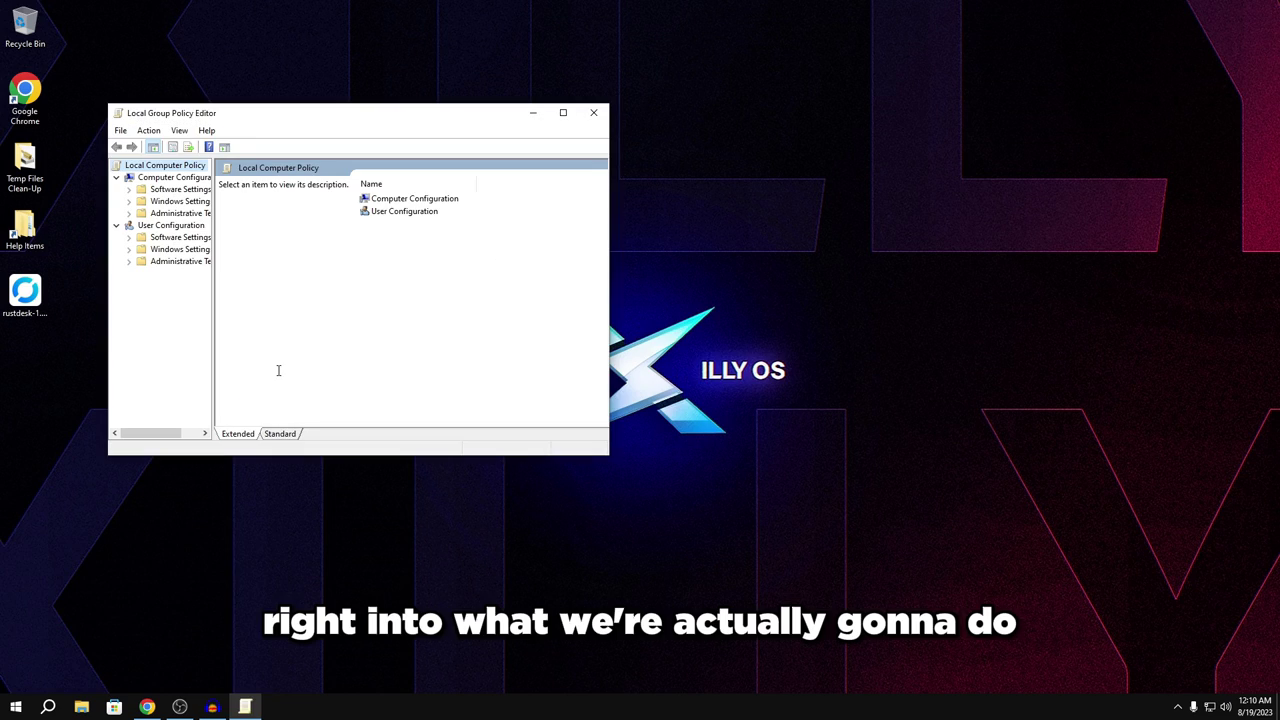
Select Policy-based QoS in the Windows Settings of Computer Configuration and start creating a new QoS policy.
left_click_drag(236, 121, 506, 177)
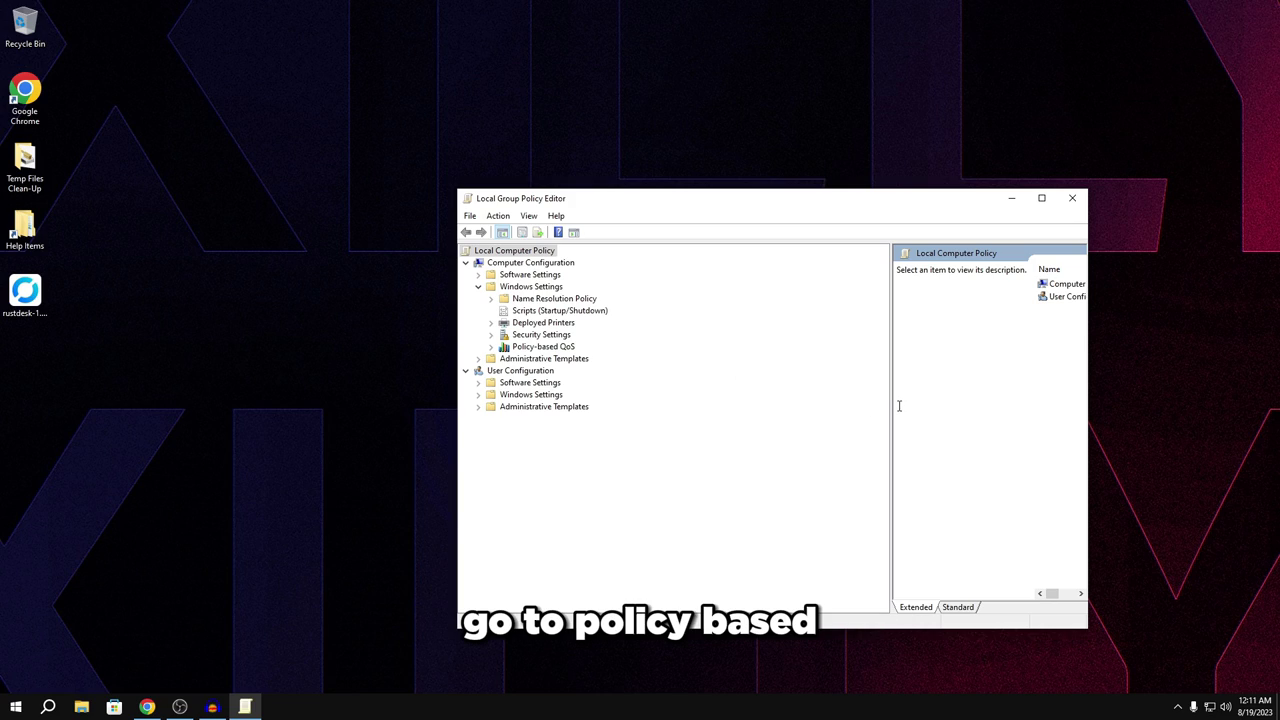
left_click_drag(891, 405, 670, 429)
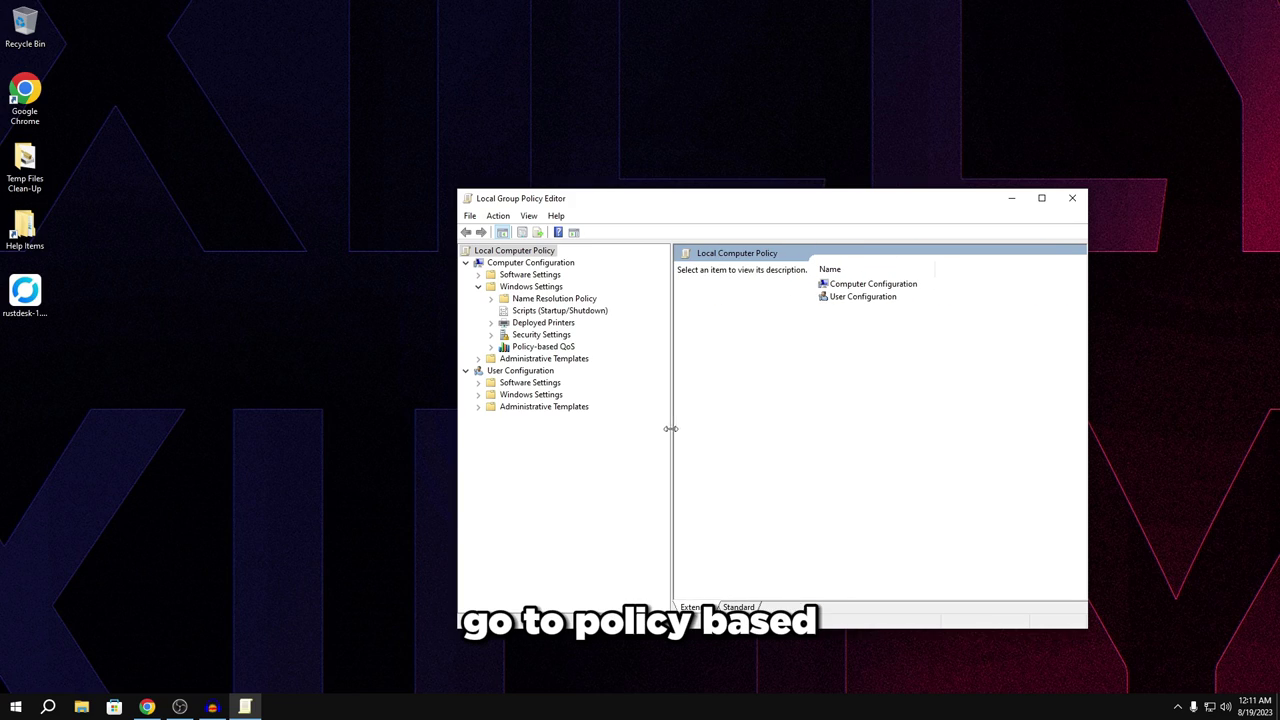
left_click(540, 347)
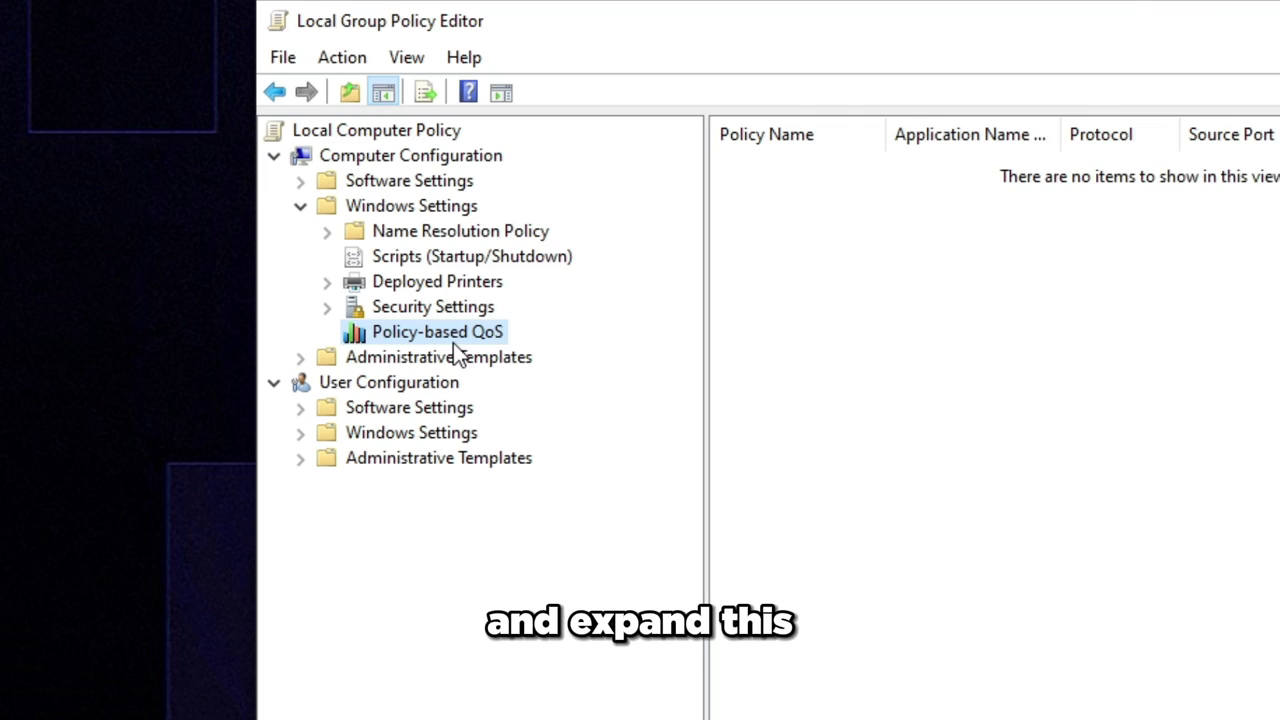
right_click(454, 342)
left_click(508, 362)
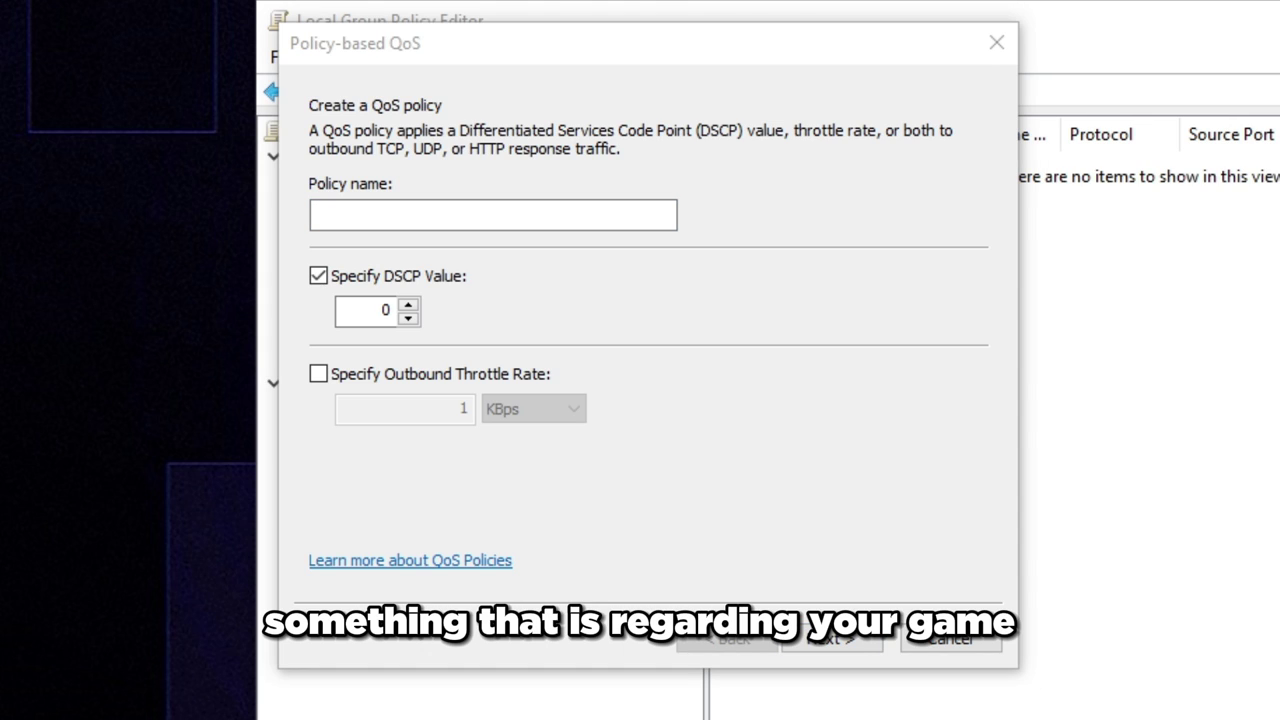
Try Fortnite and then valorant as the QoS policy name.
left_click(466, 221)
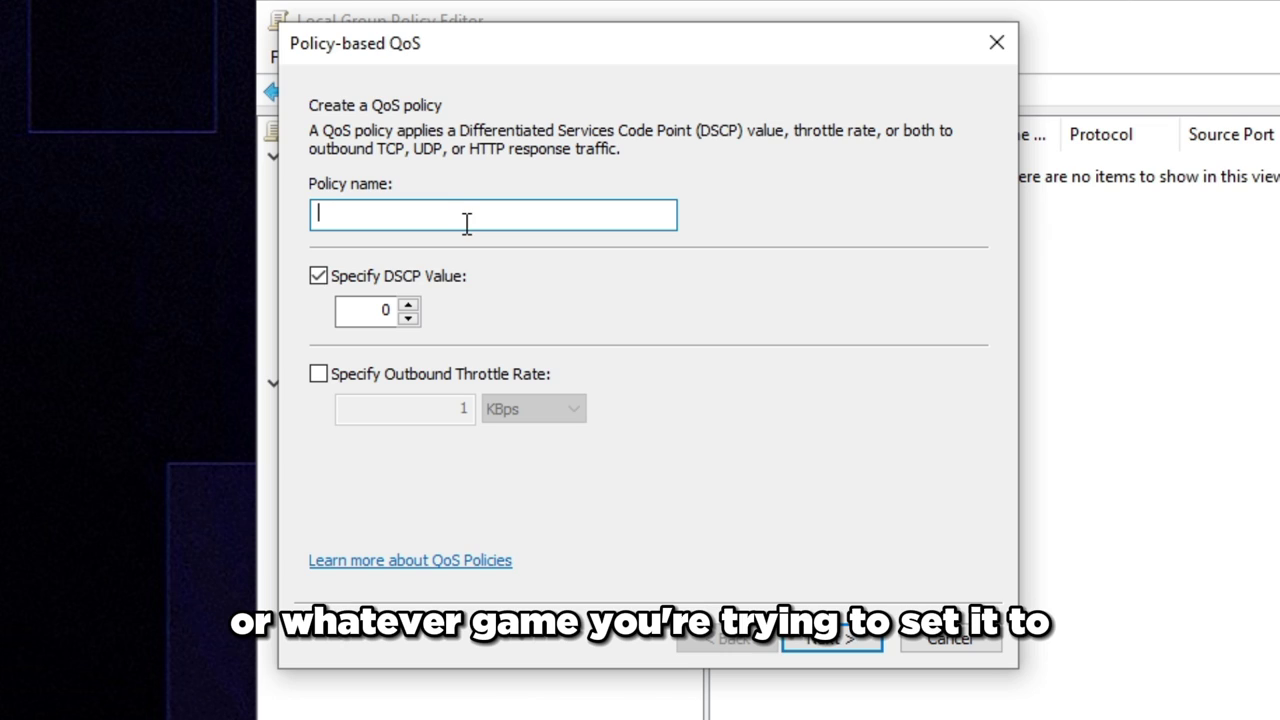
type("For")
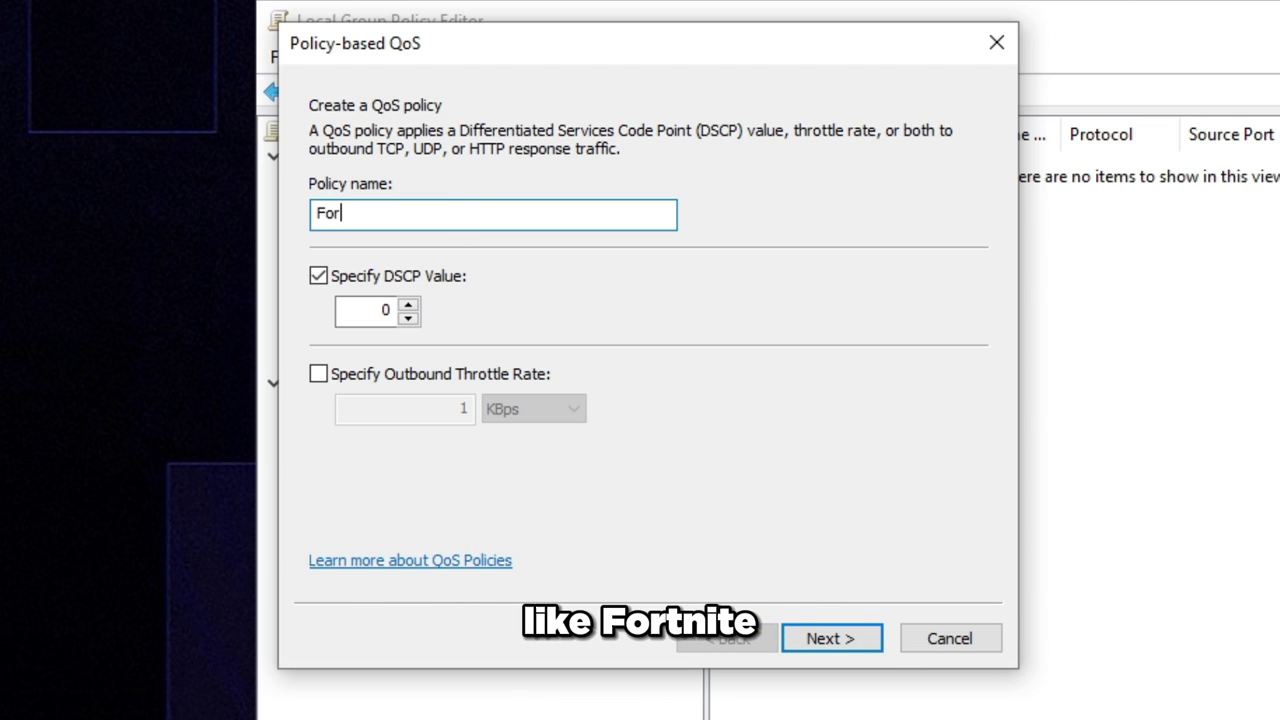
type("tnite")
key("ctrl+a")
type("valorant")
Name the QoS policy Apex and continue to the page that sets which applications it applies to.
key("ctrl+a")
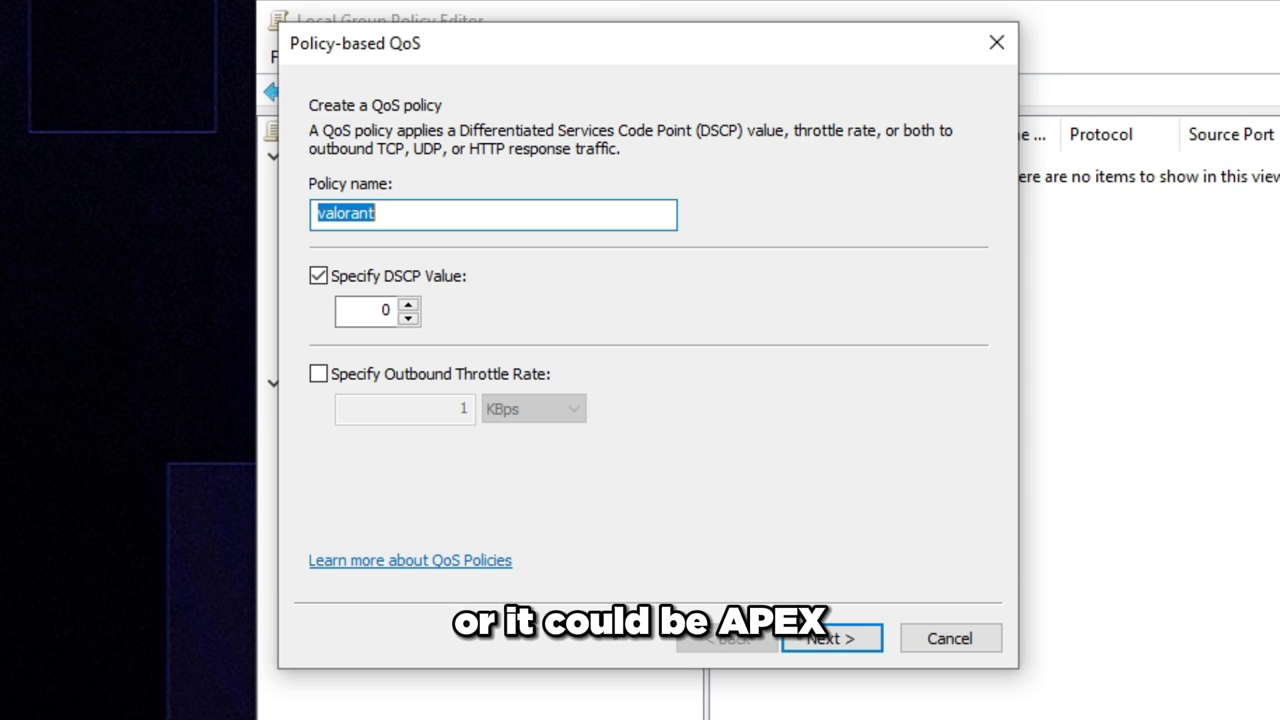
type("Aepx")
key("BackSpace")
key("BackSpace")
key("BackSpace")
type("pex")
key("Return")
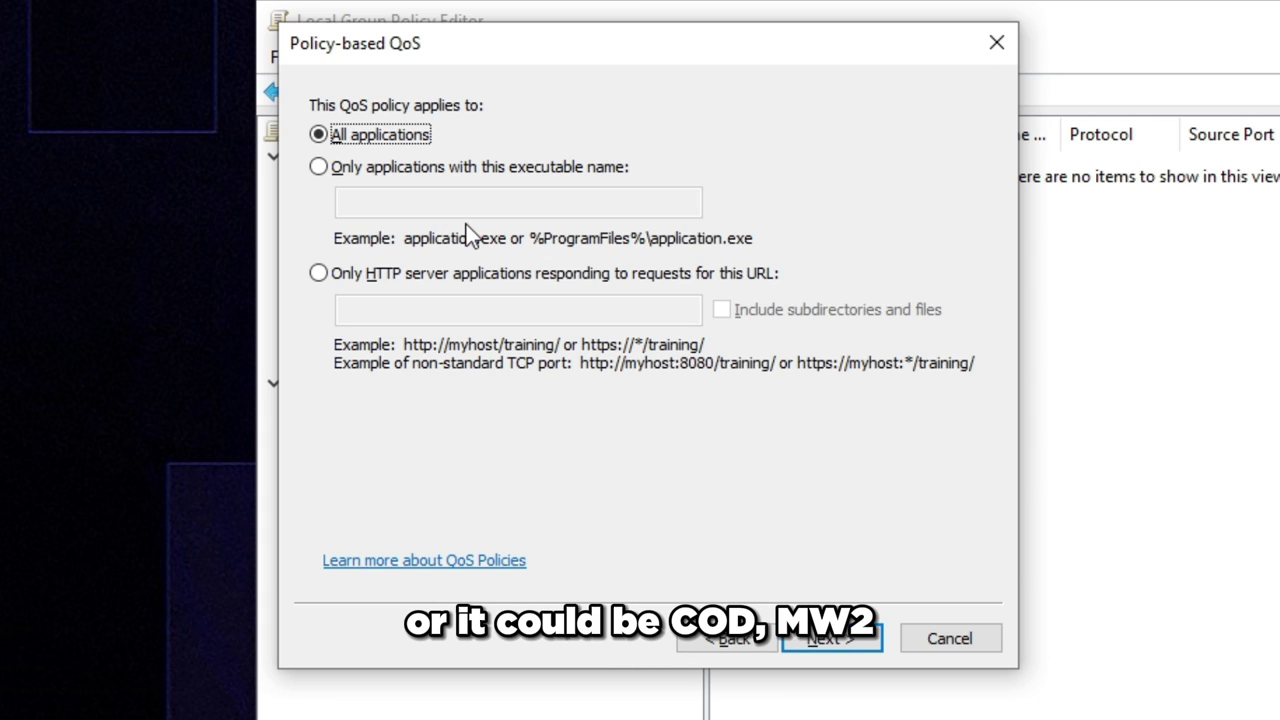
Return to the policy naming page, try COD and MW as names, and rename the QoS policy Cod.
left_click(728, 638)
type("COD")
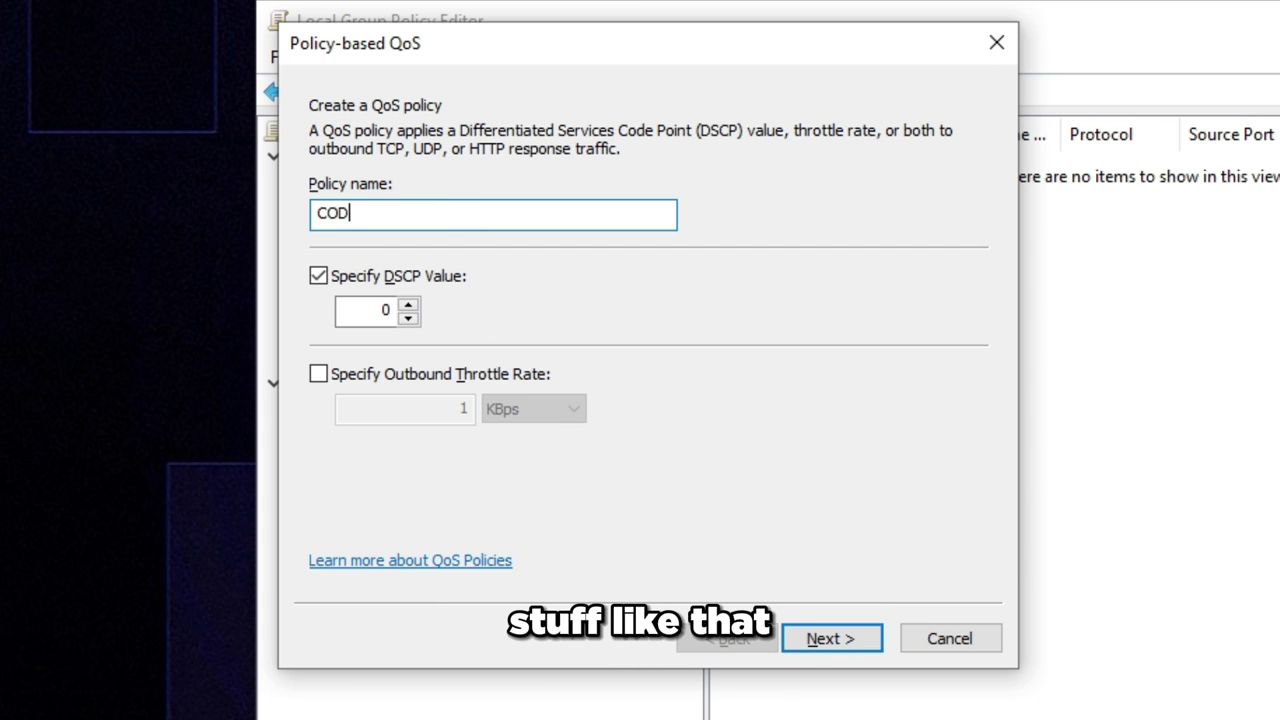
key("BackSpace")
key("BackSpace")
key("BackSpace")
type("MW@")
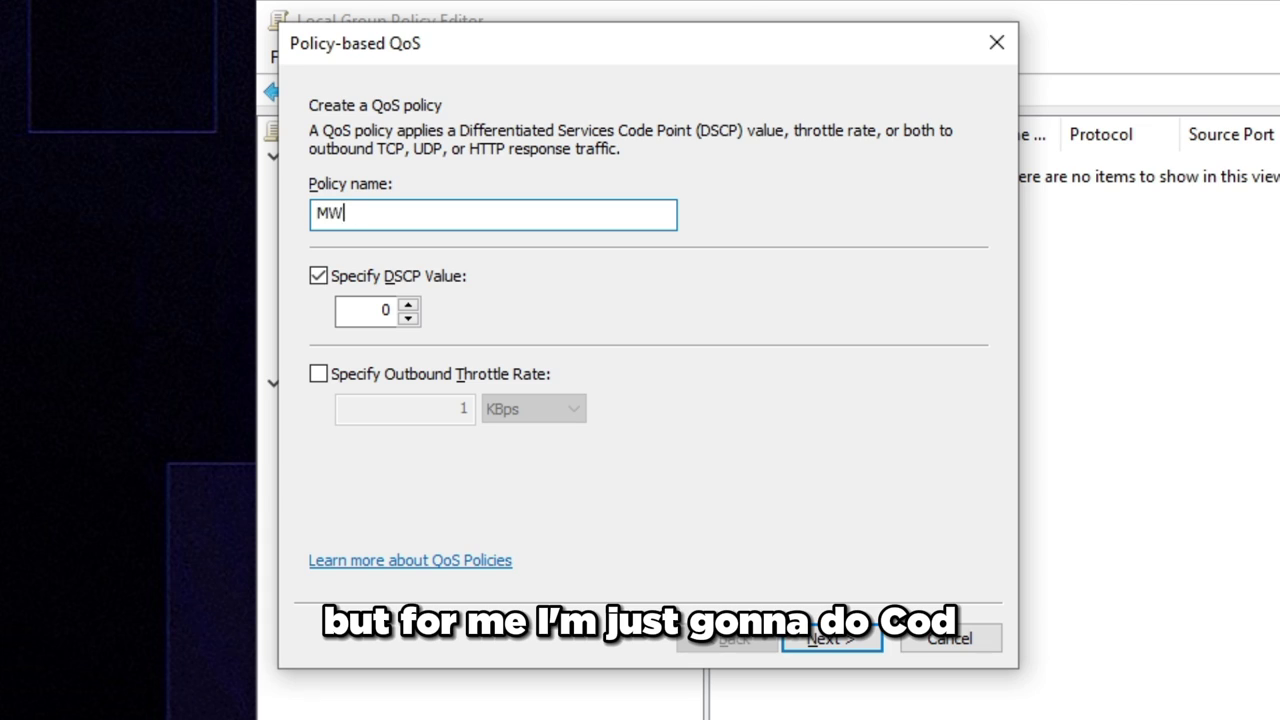
key("BackSpace")
key("BackSpace")
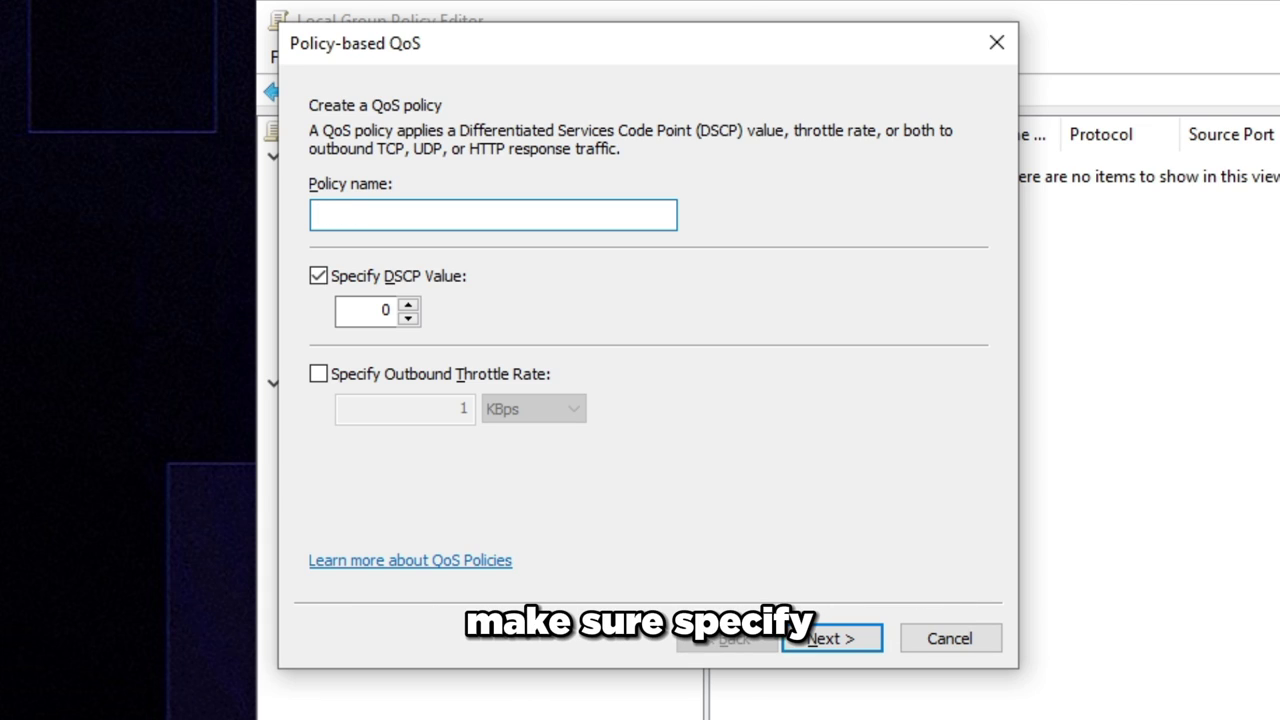
type("Cod")
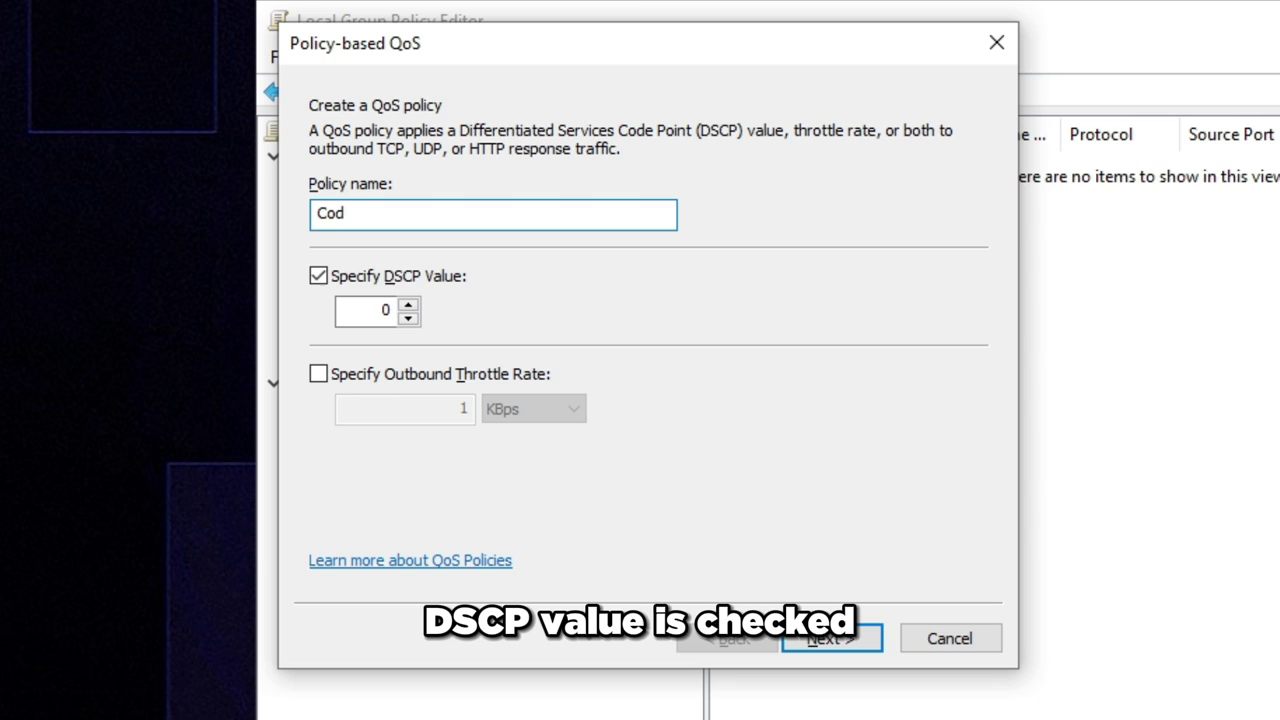
Set the policy's DSCP value to 46 and continue to the page that sets which applications it applies to.
double_click(380, 310)
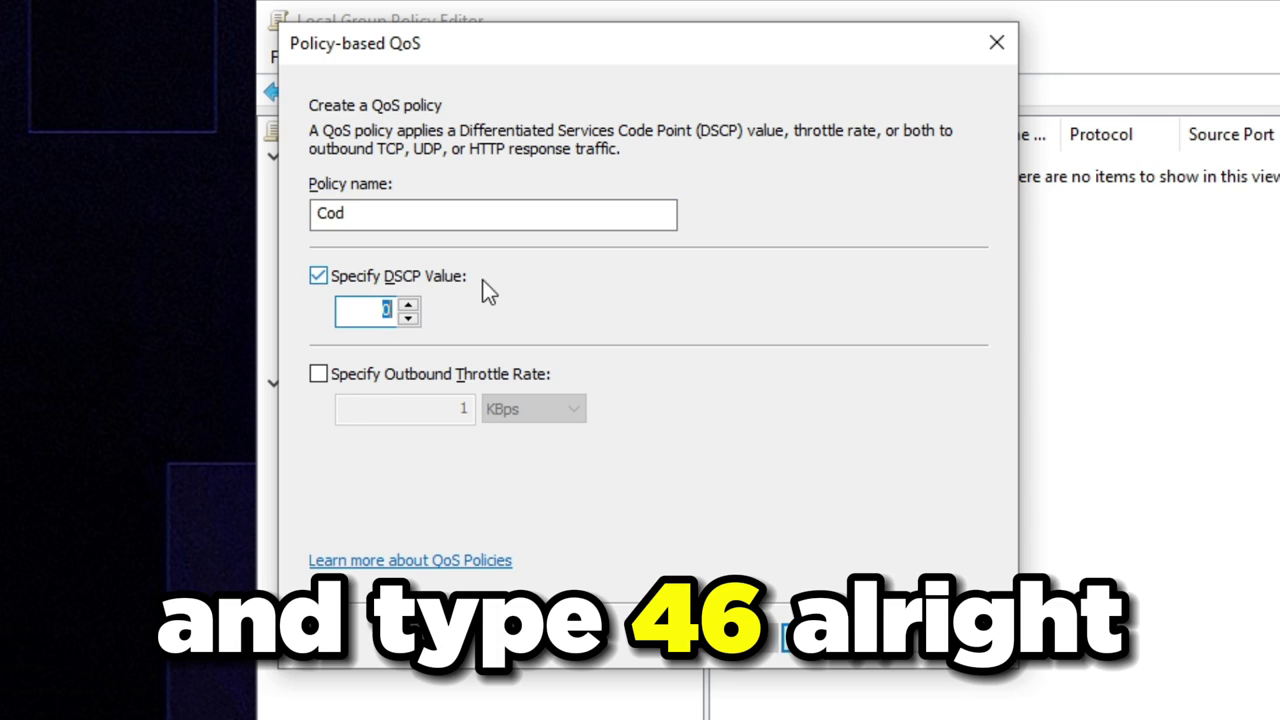
type("46")
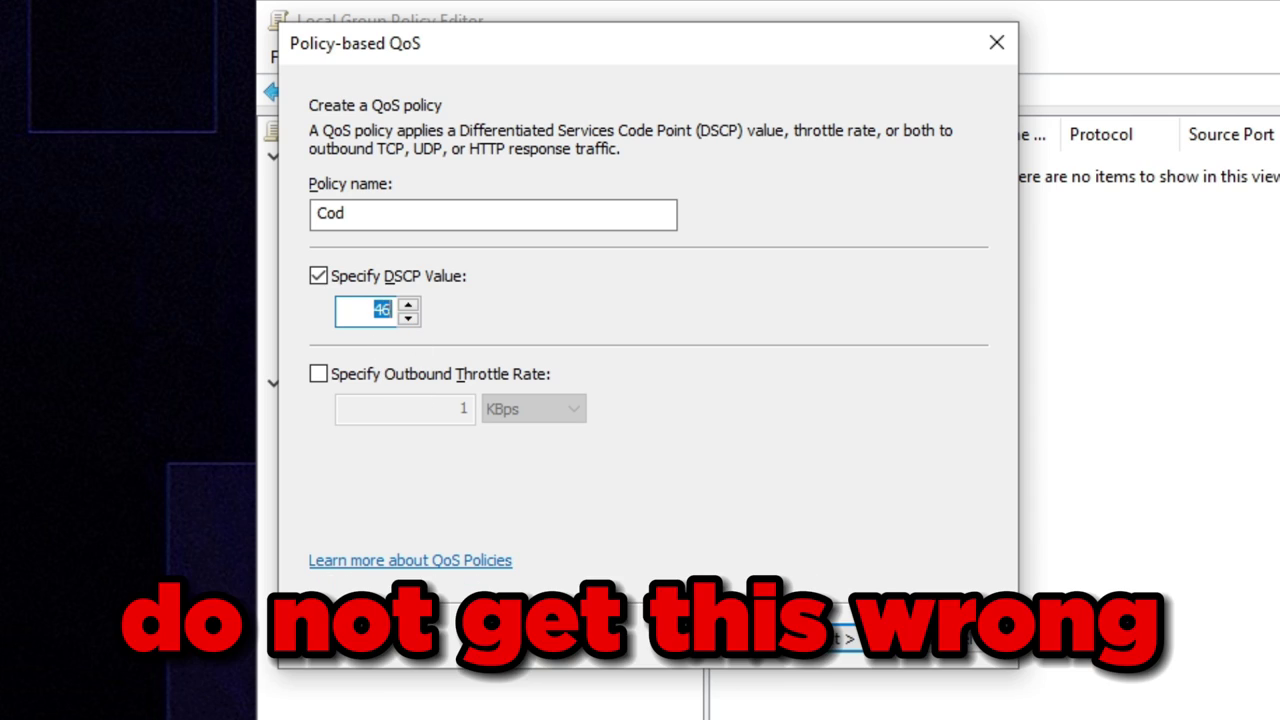
left_click(514, 331)
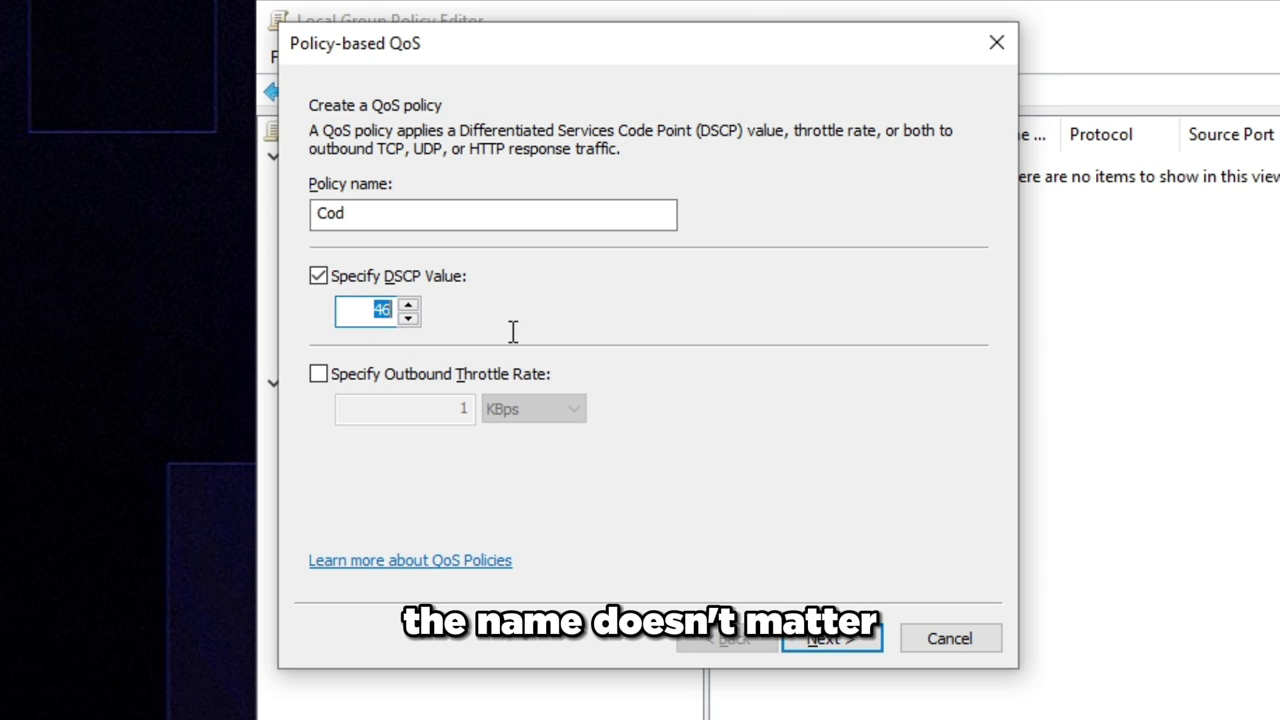
double_click(332, 214)
double_click(381, 310)
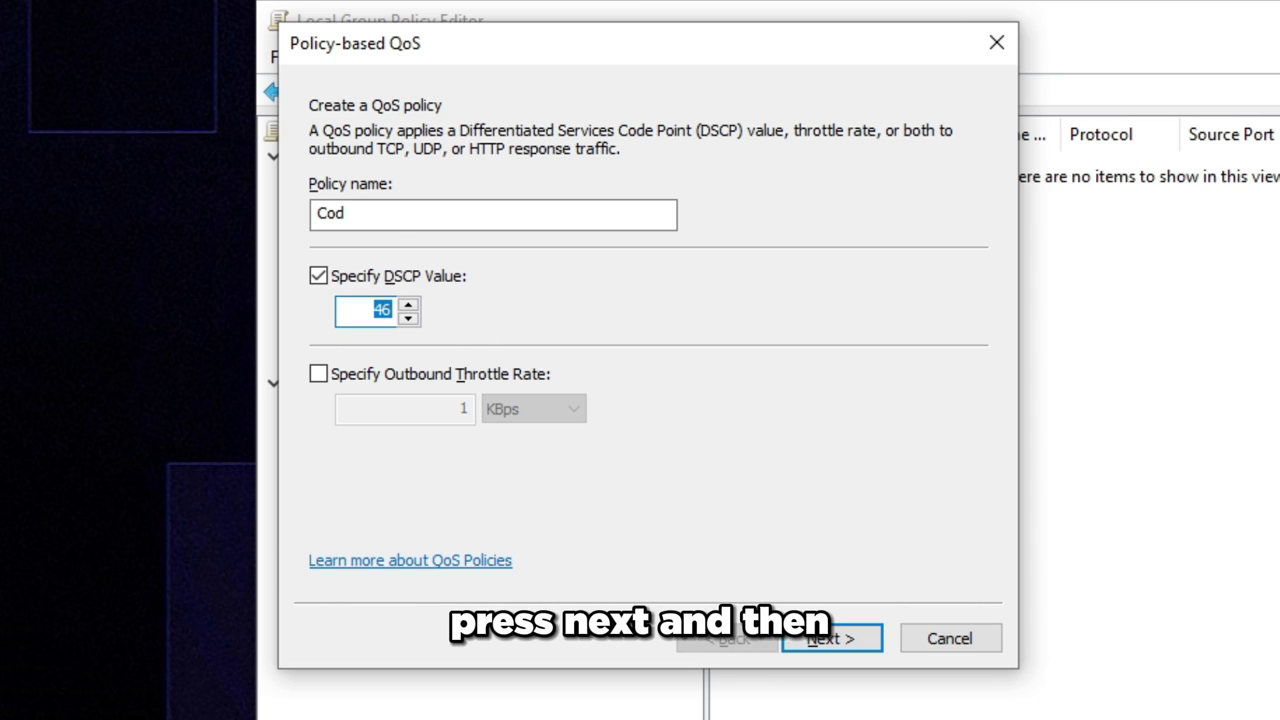
left_click(868, 642)
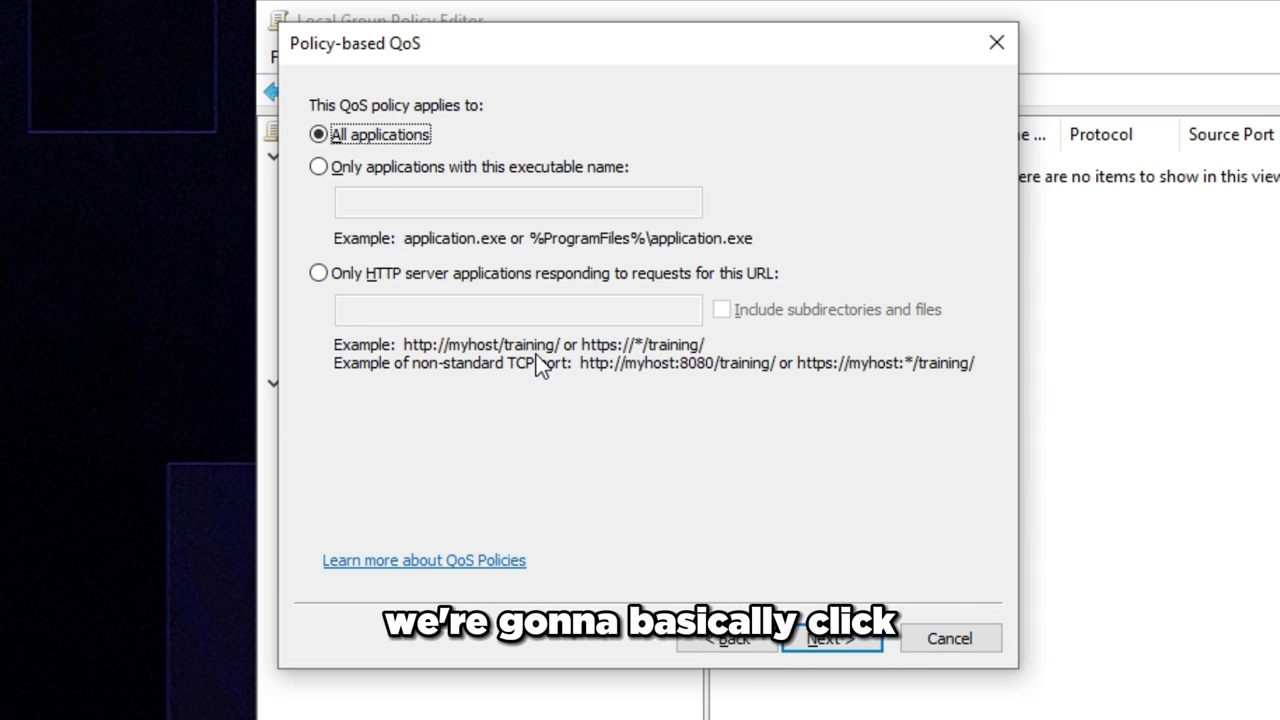
Restrict the QoS policy to applications with the executable name VALORANT-Win64-Shipping.exe.
left_click(418, 176)
left_click(512, 204)
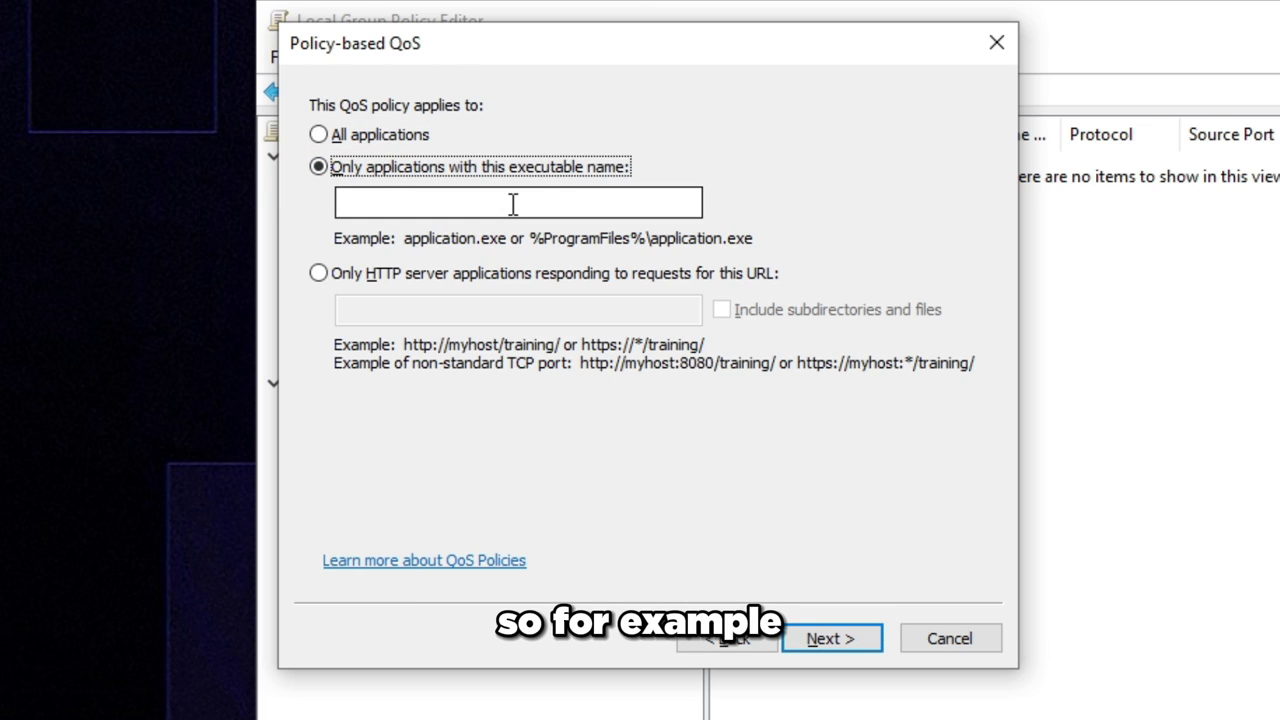
type("VALORANT")
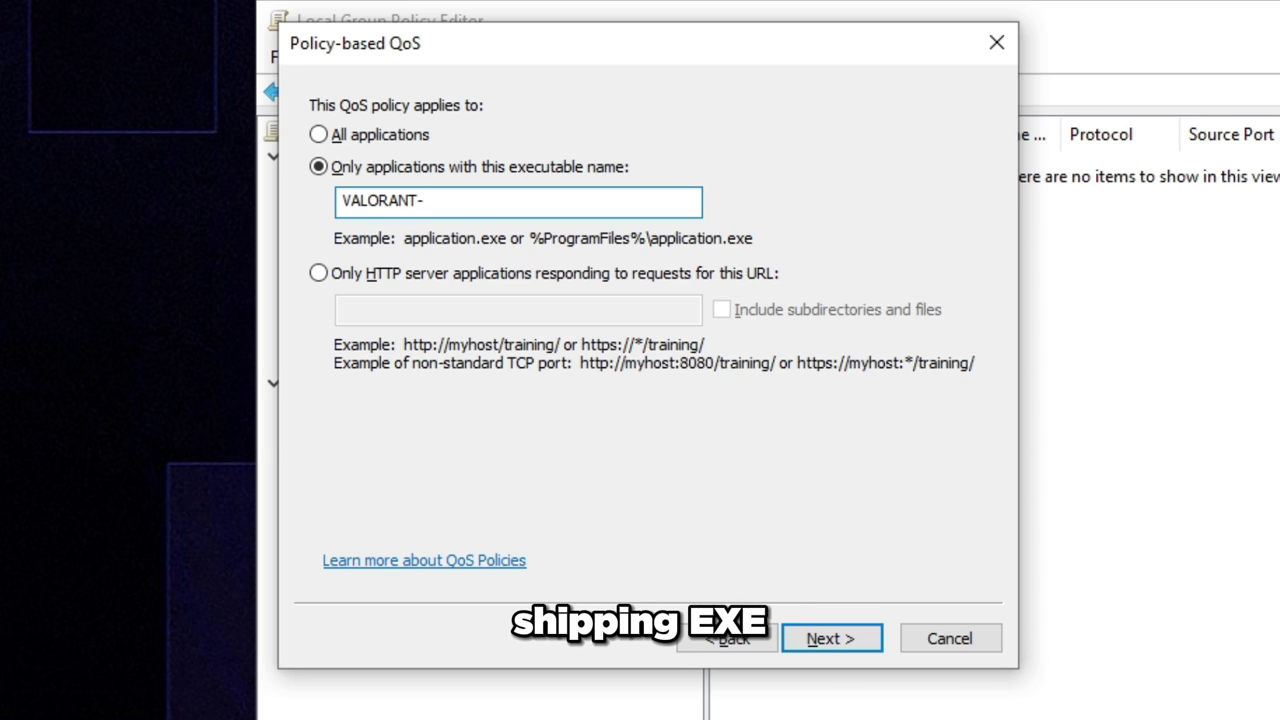
type("-Win64-")
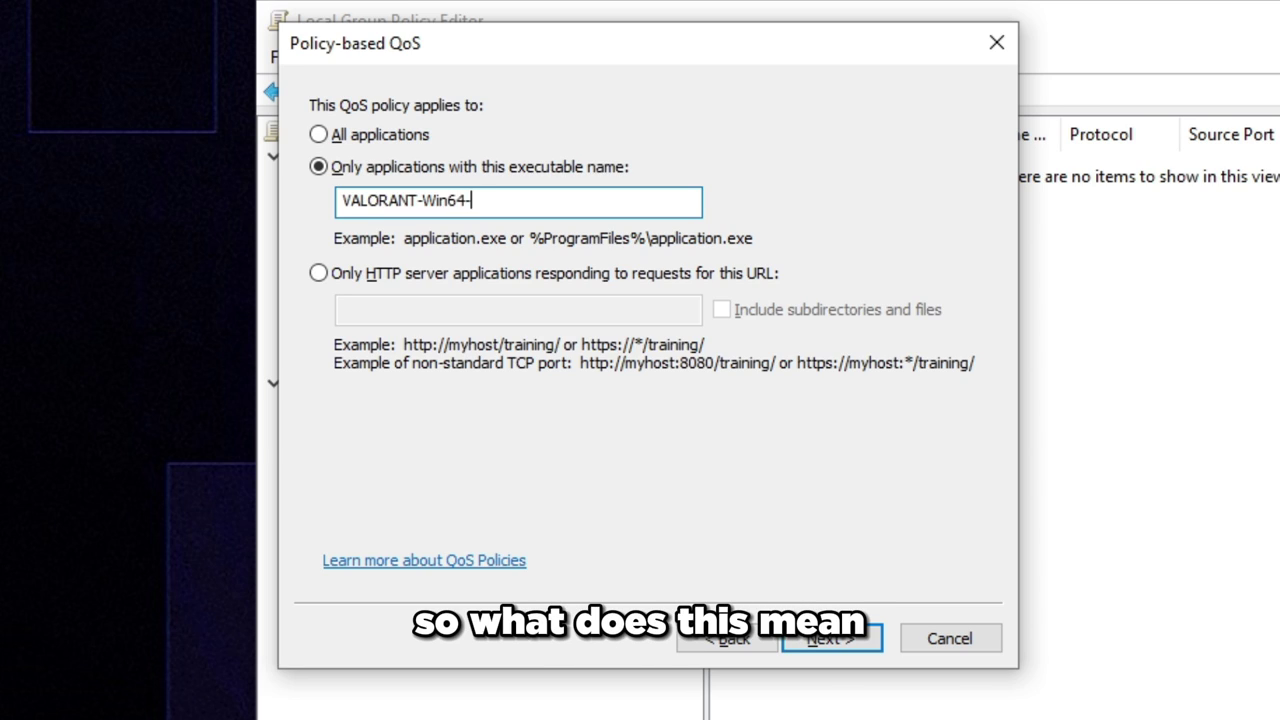
type("Shipping.exe")
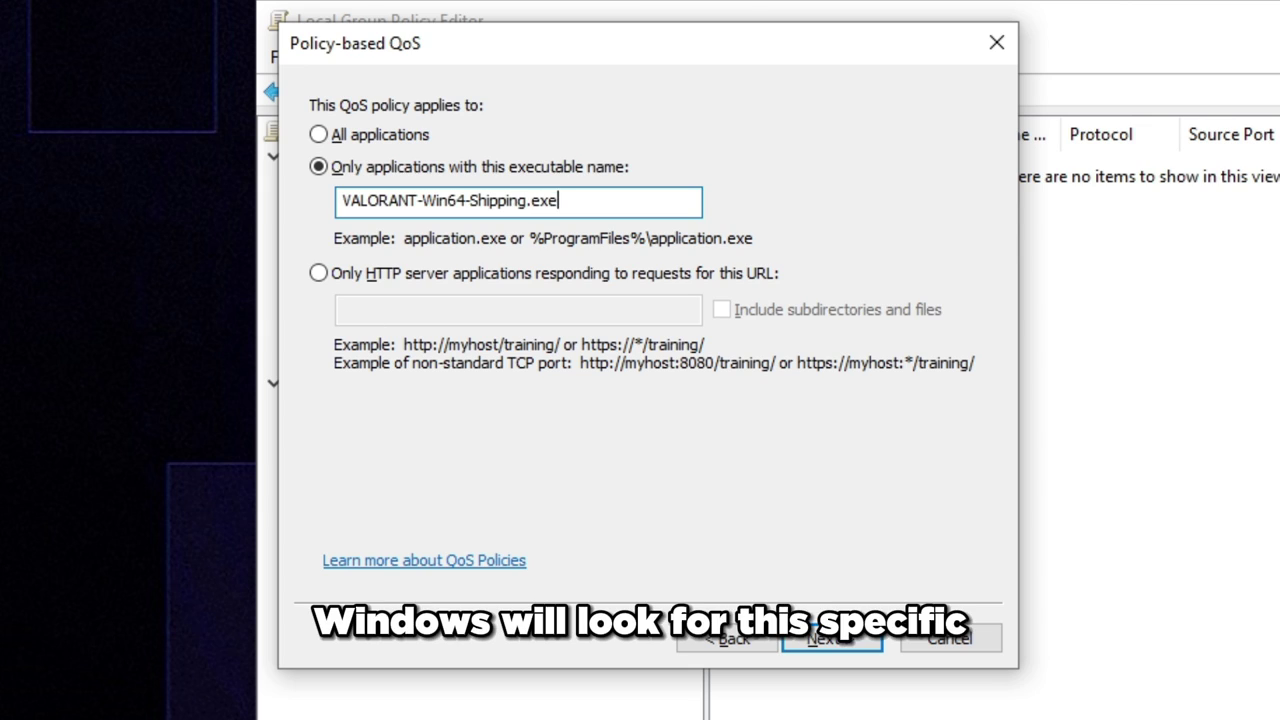
double_click(657, 200)
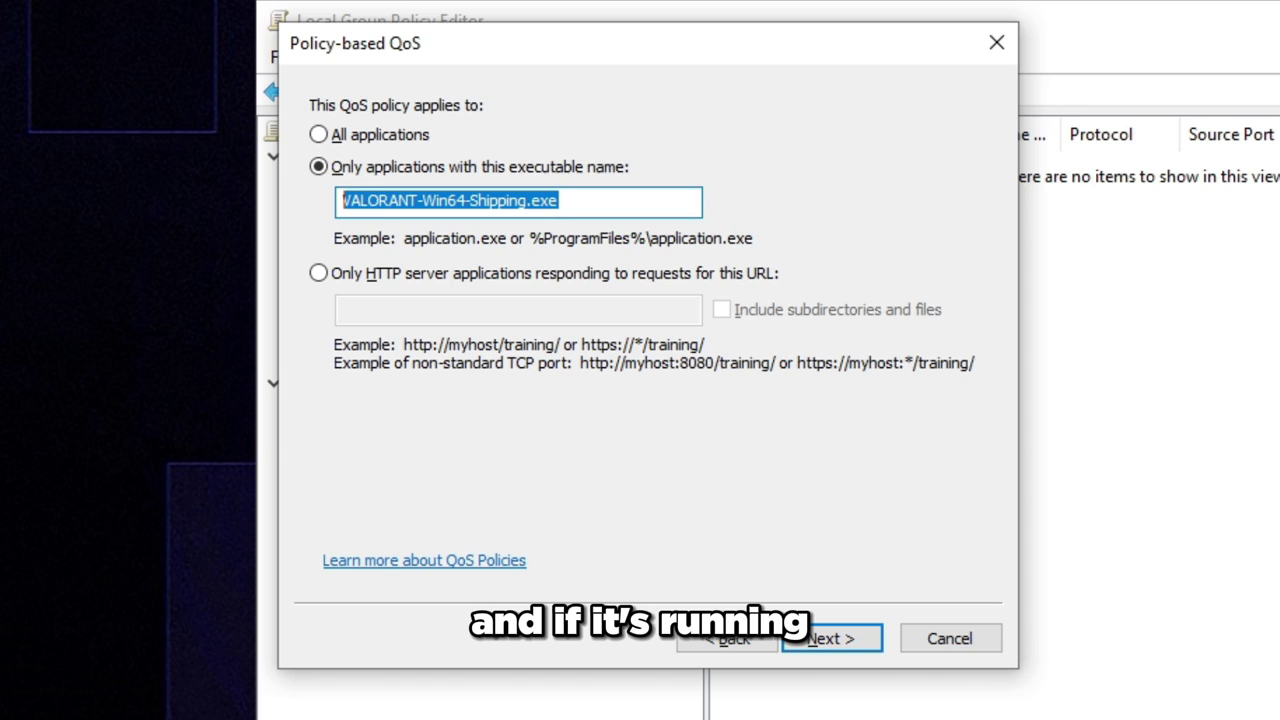
left_click(605, 214)
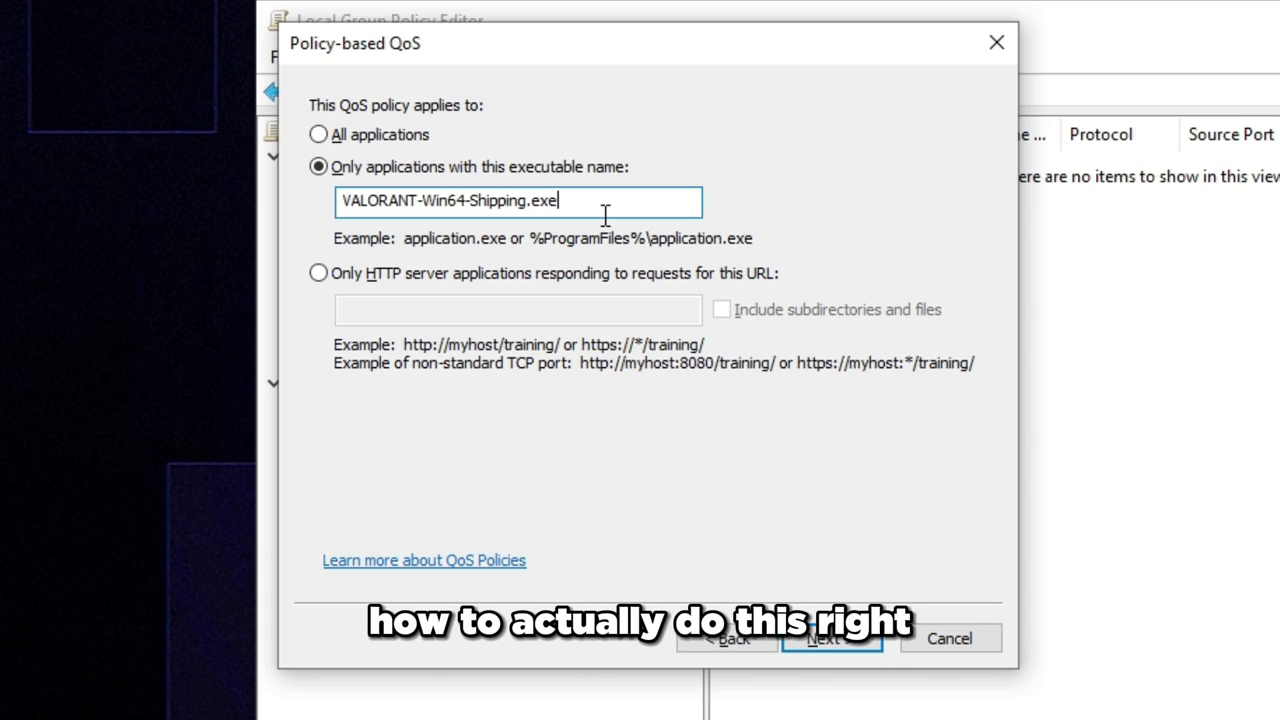
Clear the example executable name from the QoS policy's application field.
key("BackSpace")
key("BackSpace")
key("BackSpace")
key("BackSpace")
key("BackSpace")
key("BackSpace")
key("BackSpace")
key("BackSpace")
key("BackSpace")
key("BackSpace")
key("BackSpace")
key("BackSpace")
key("BackSpace")
key("BackSpace")
key("BackSpace")
key("BackSpace")
key("BackSpace")
key("BackSpace")
key("BackSpace")
key("BackSpace")
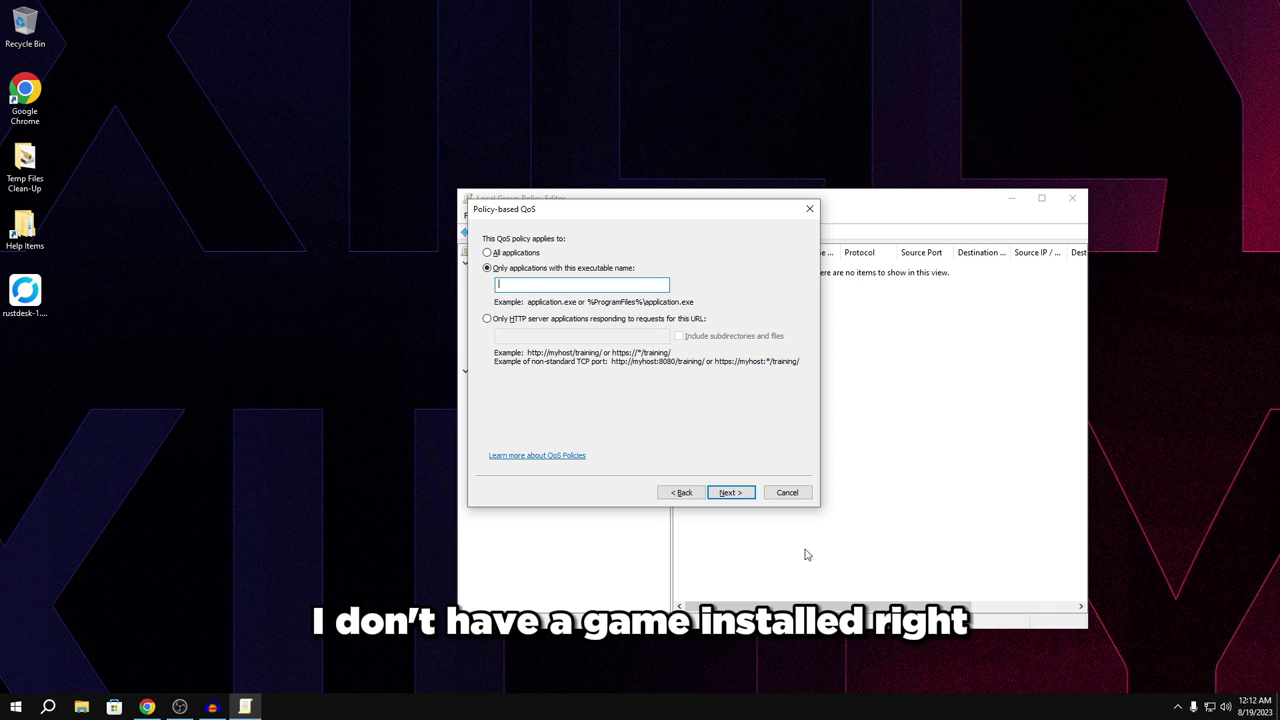
Open Task Manager and expand the Google Chrome group to list its individual processes.
right_click(548, 708)
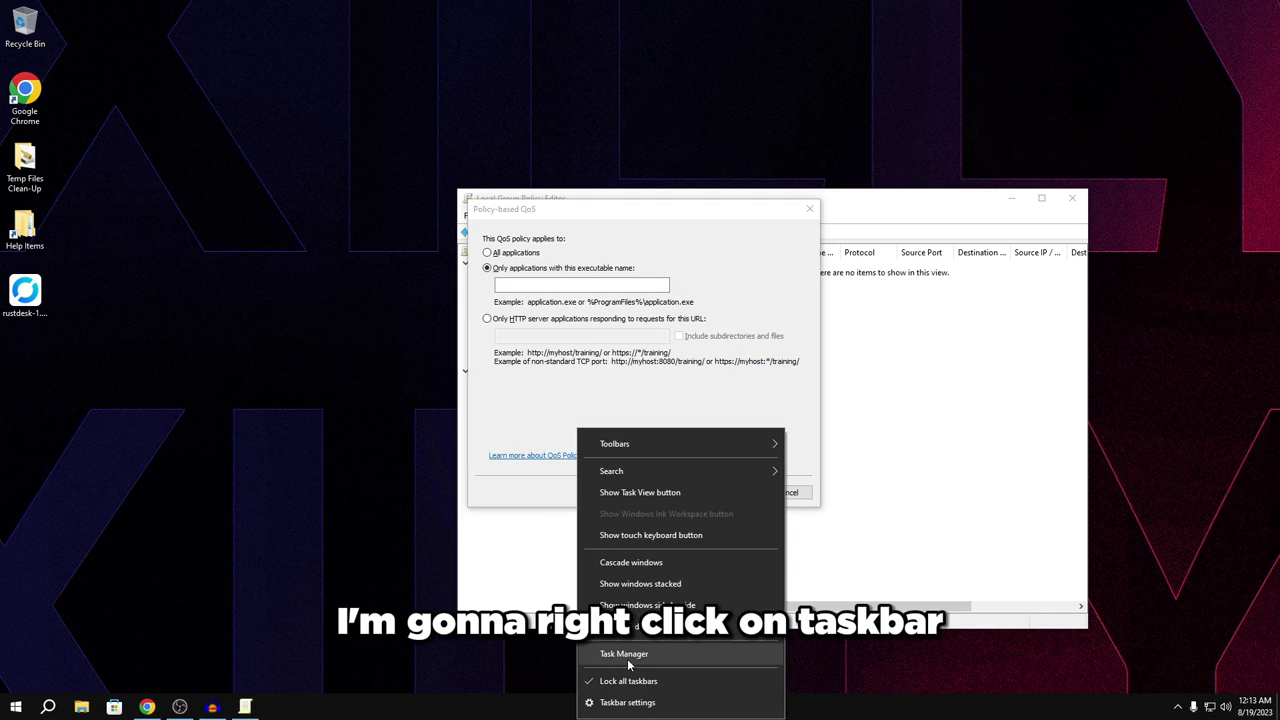
left_click(646, 657)
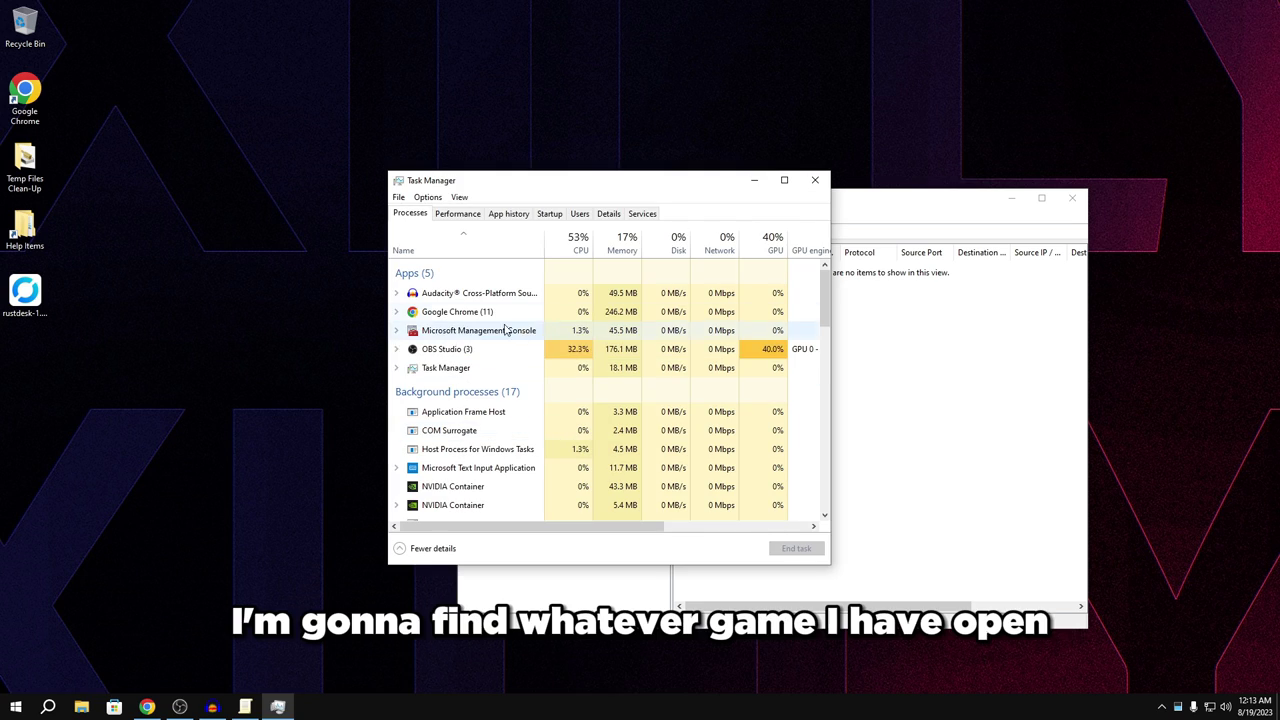
left_click(457, 311)
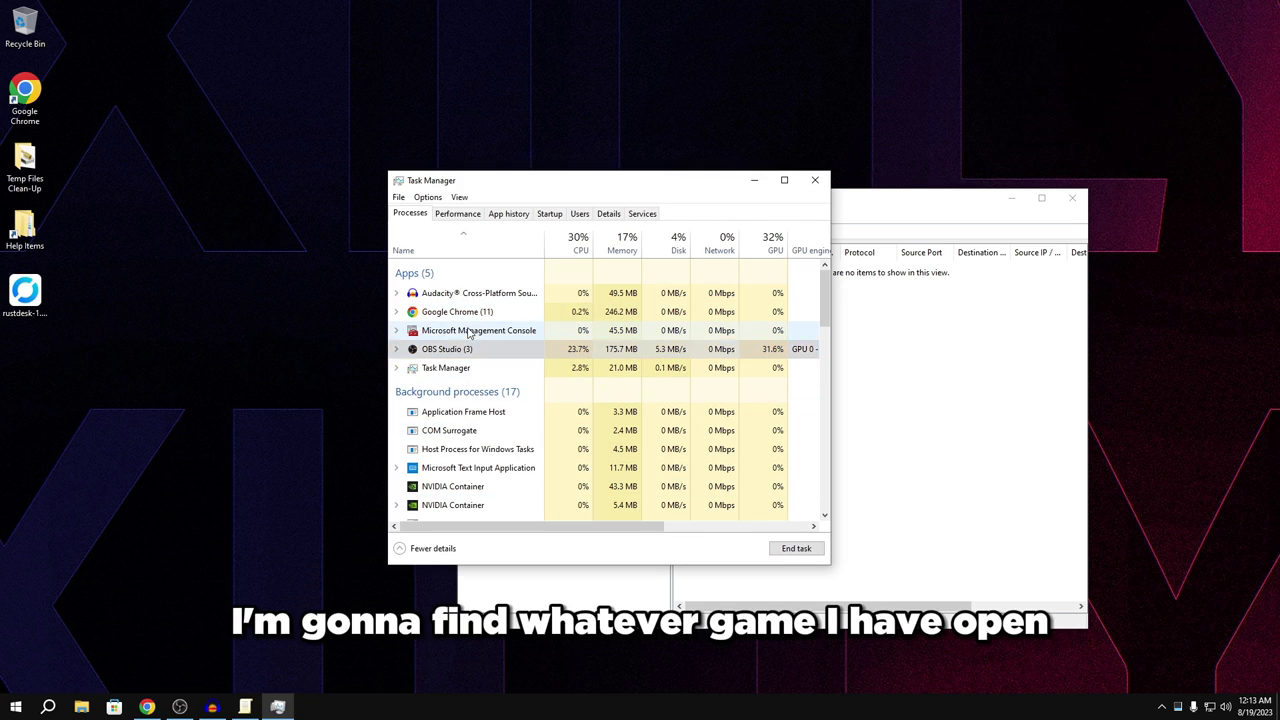
double_click(423, 314)
left_click(398, 314)
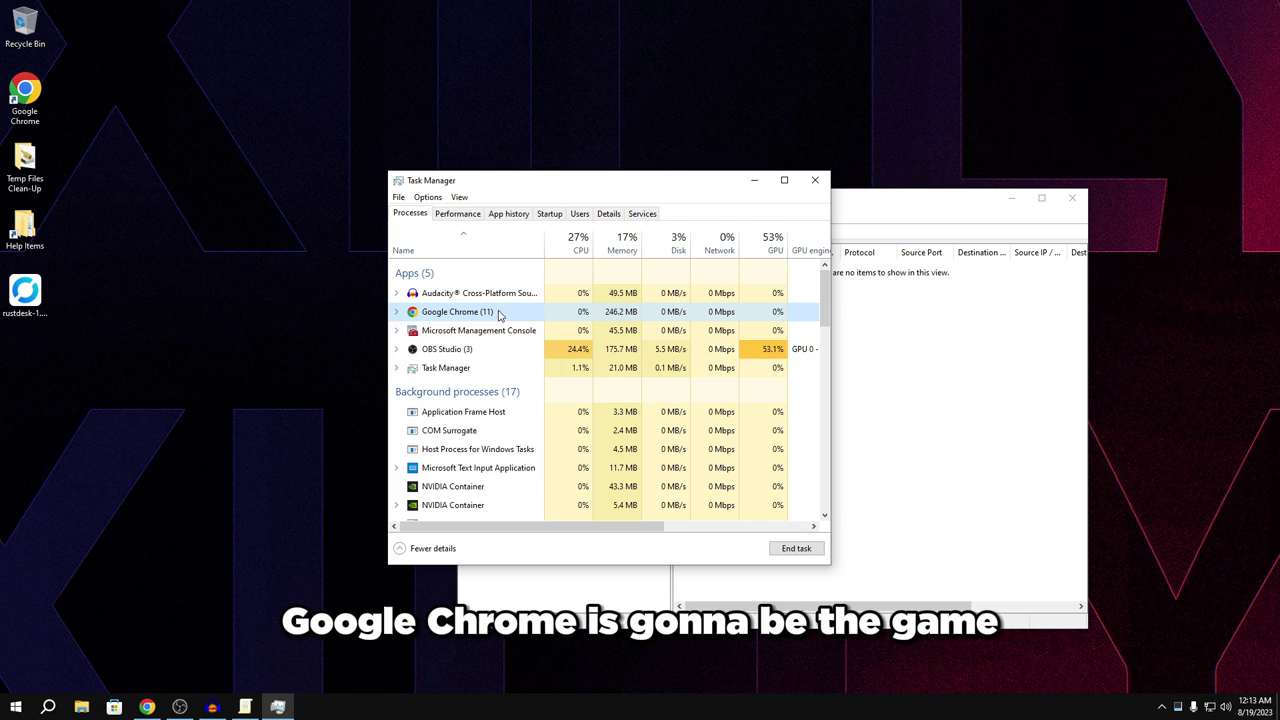
right_click(475, 314)
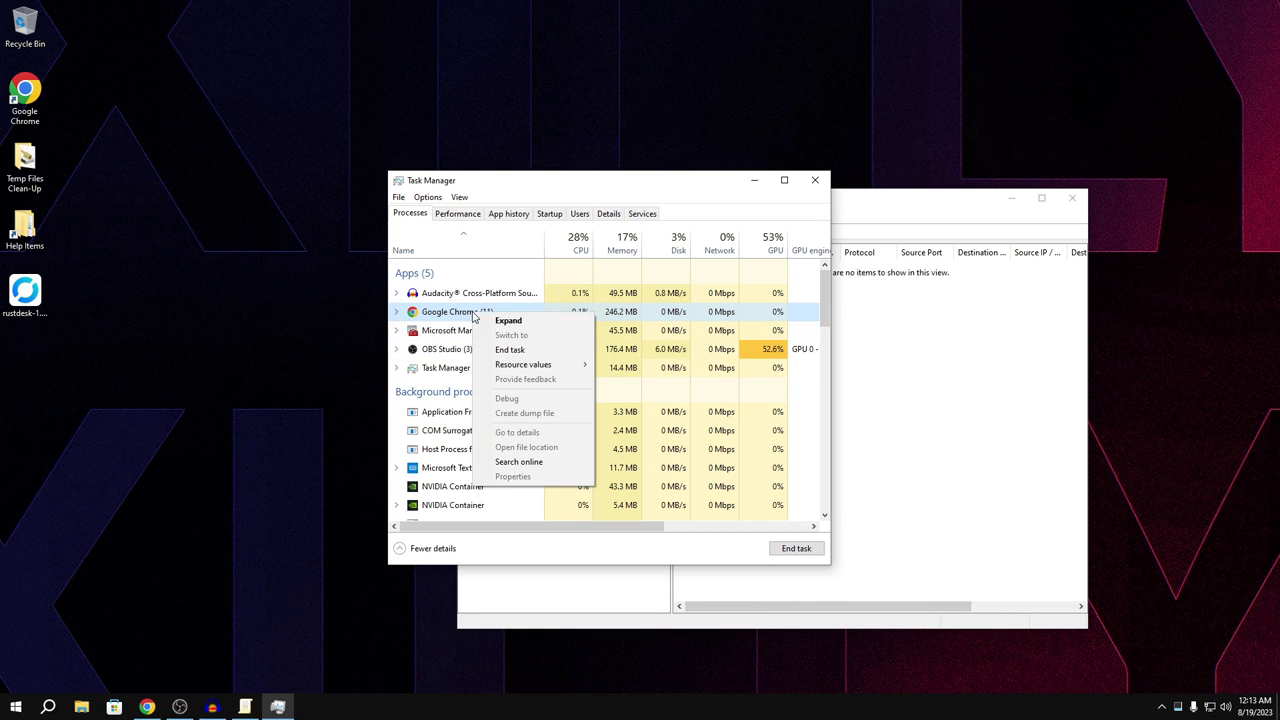
left_click(430, 316)
left_click(397, 312)
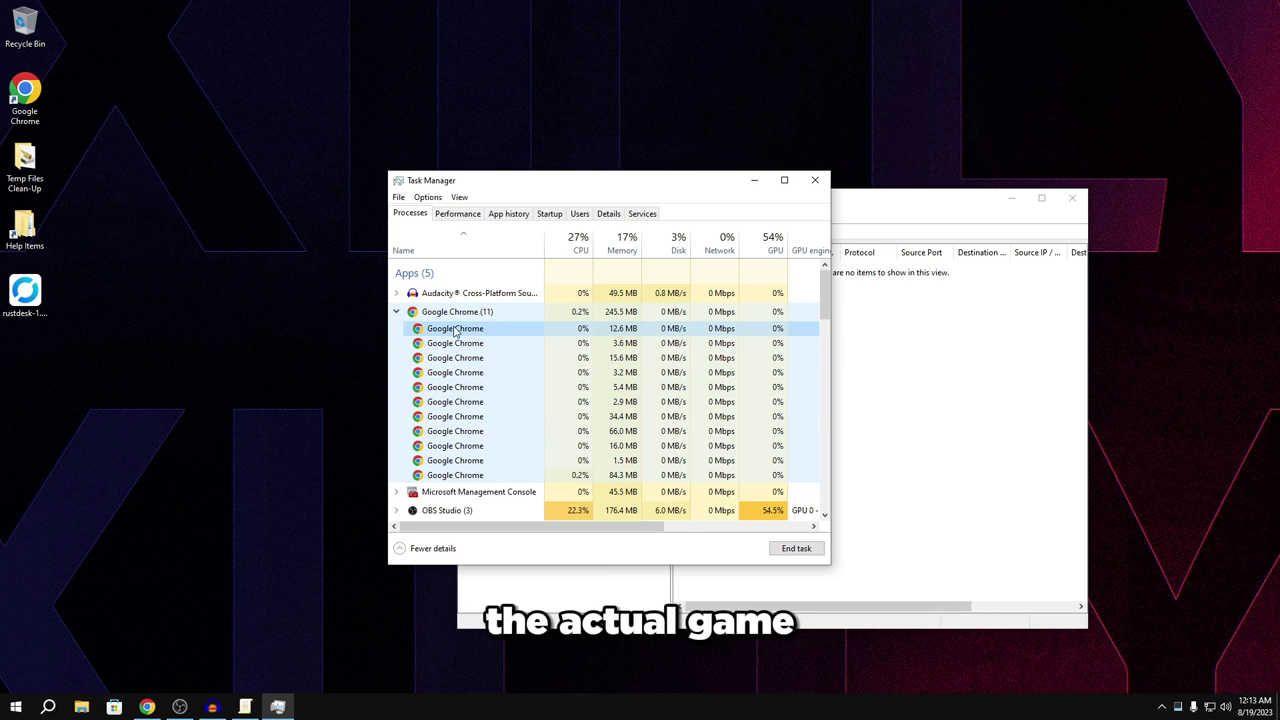
Look through the Google Chrome processes and open the file location of one of them.
left_click(455, 416)
left_click(470, 332)
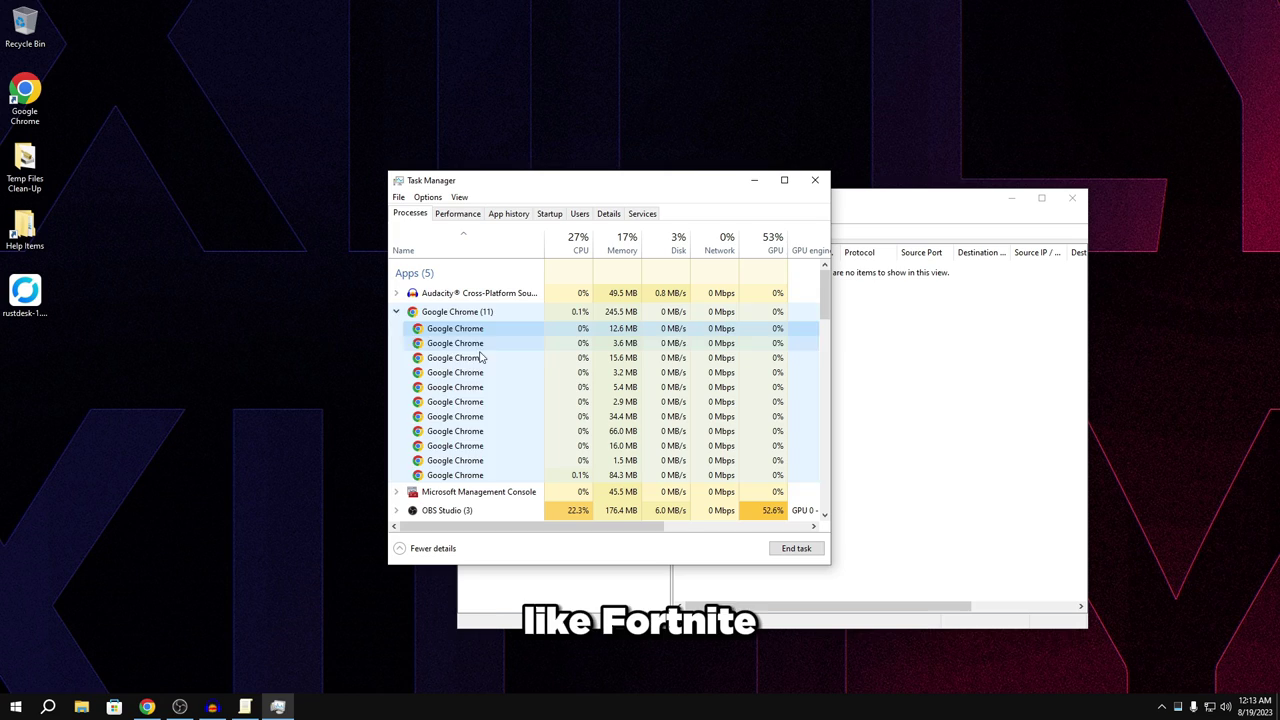
left_click(470, 387)
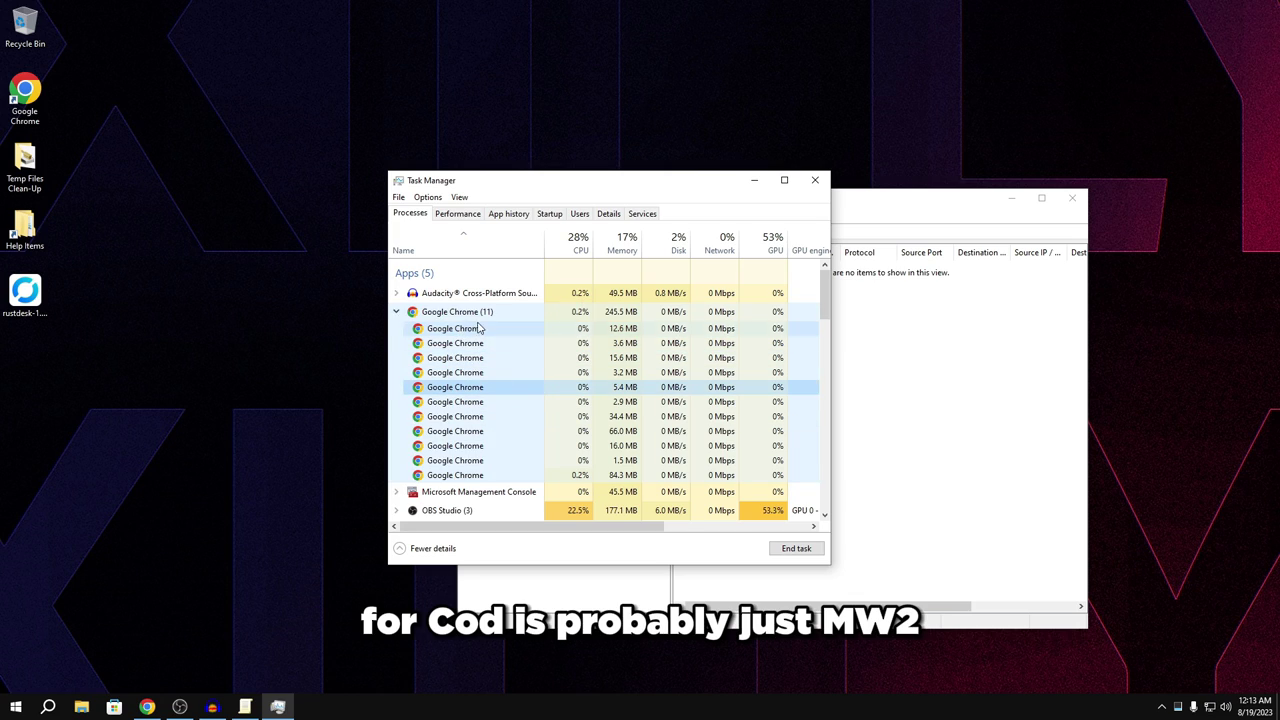
left_click(470, 343)
left_click(480, 329)
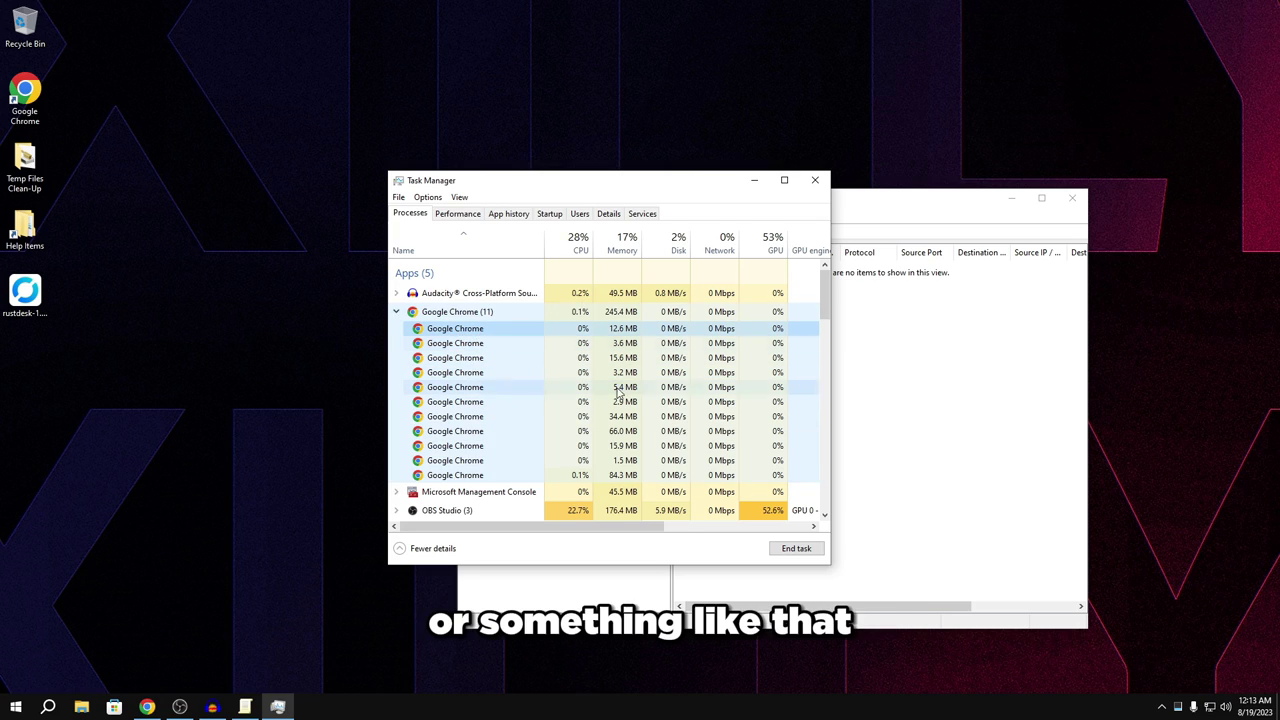
left_click(463, 372)
right_click(463, 372)
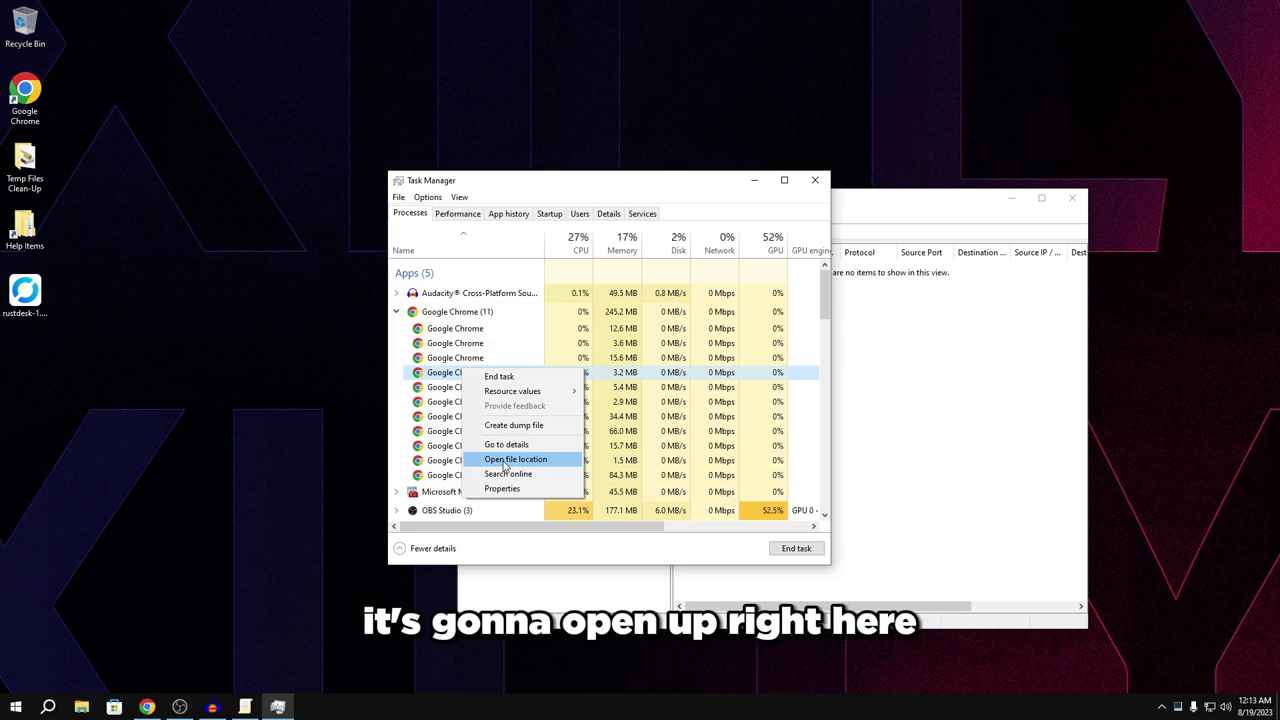
left_click(493, 462)
left_click_drag(270, 486, 790, 292)
Make the full file name of chrome.exe editable for copying without renaming it, and close the folder window and Task Manager.
left_click(268, 332)
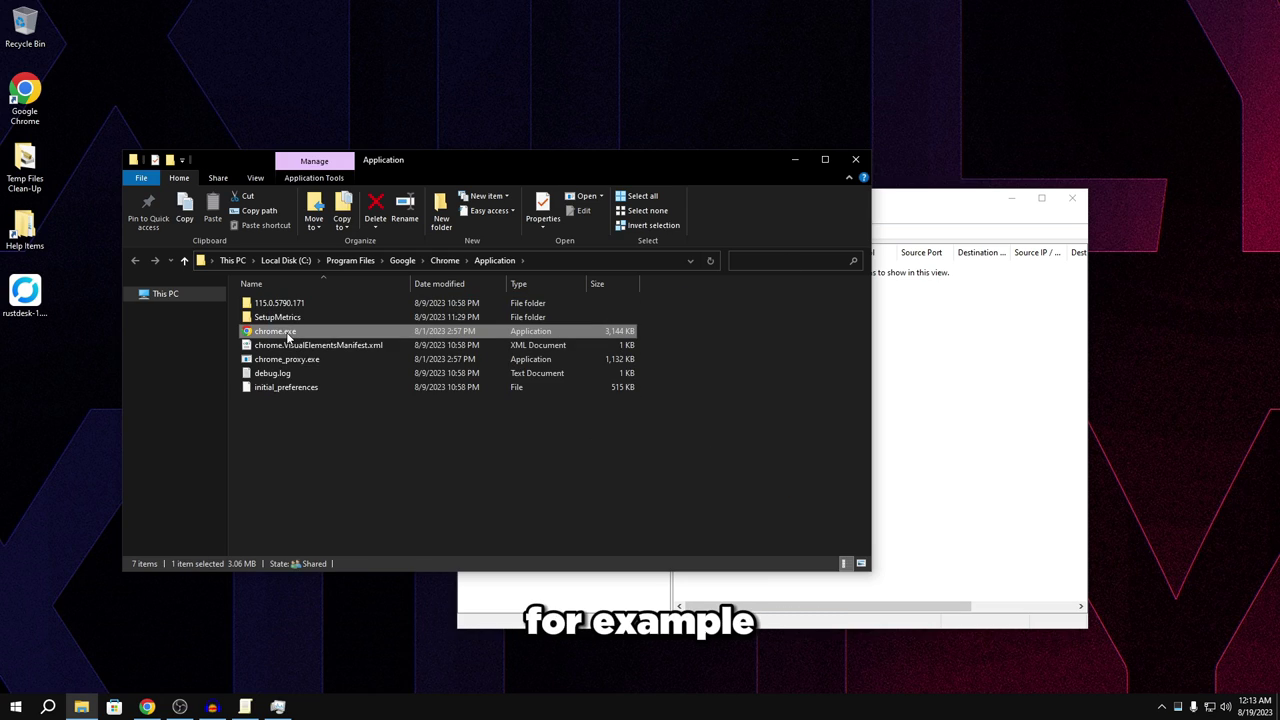
right_click(287, 337)
left_click(350, 586)
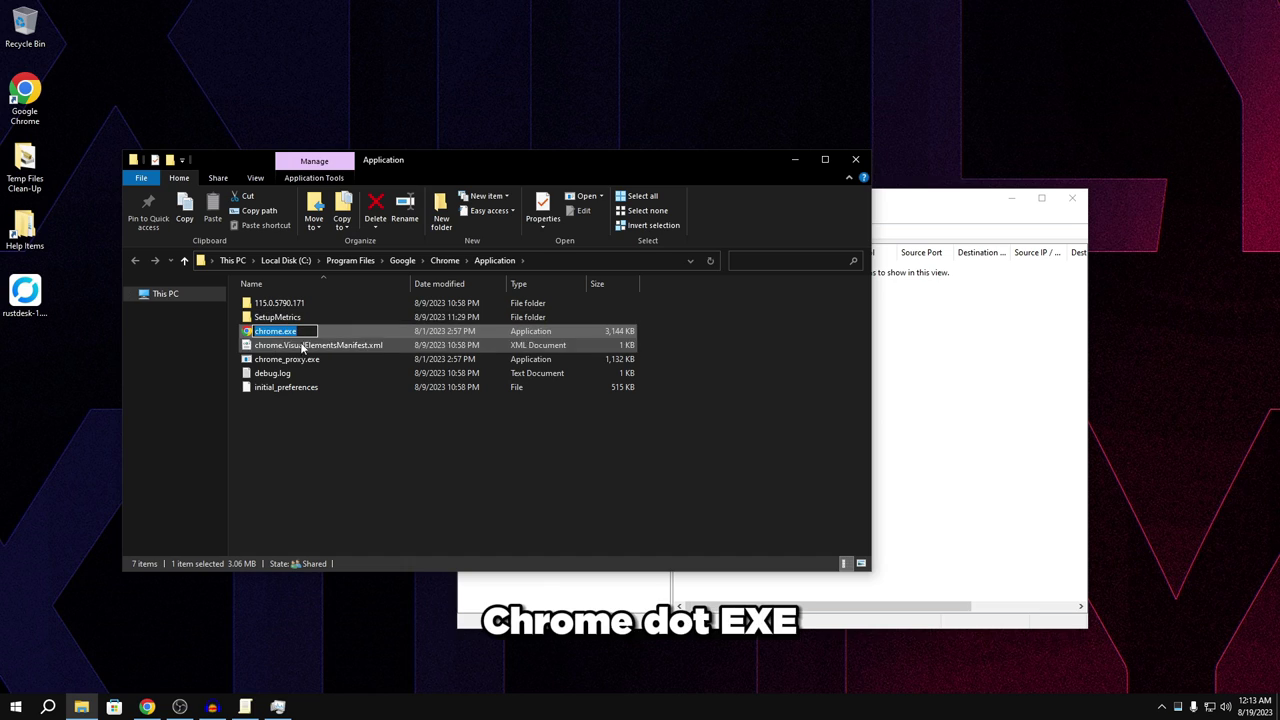
left_click(820, 376)
left_click(855, 159)
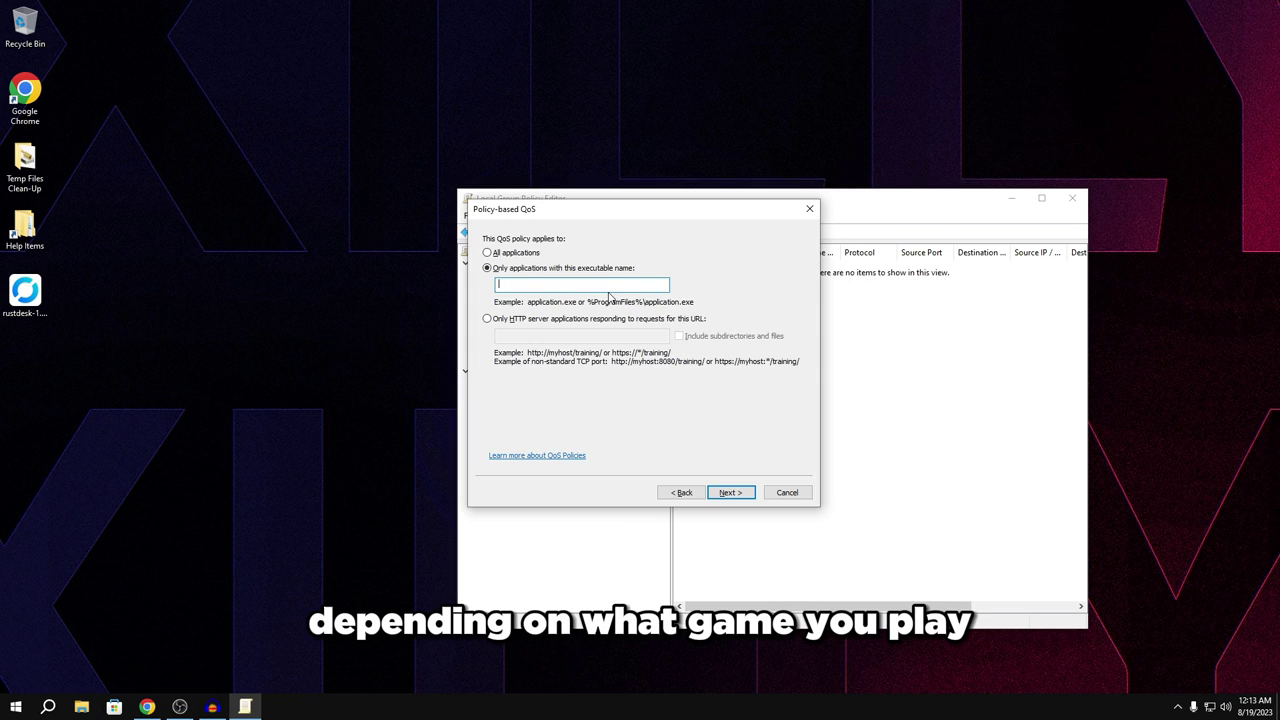
Try chrome.exe and then Fortnite-Win64-Shipping.exe as the policy's executable name, clearing the field after each.
type("chrome.exe")
key("ctrl+a")
key("BackSpace")
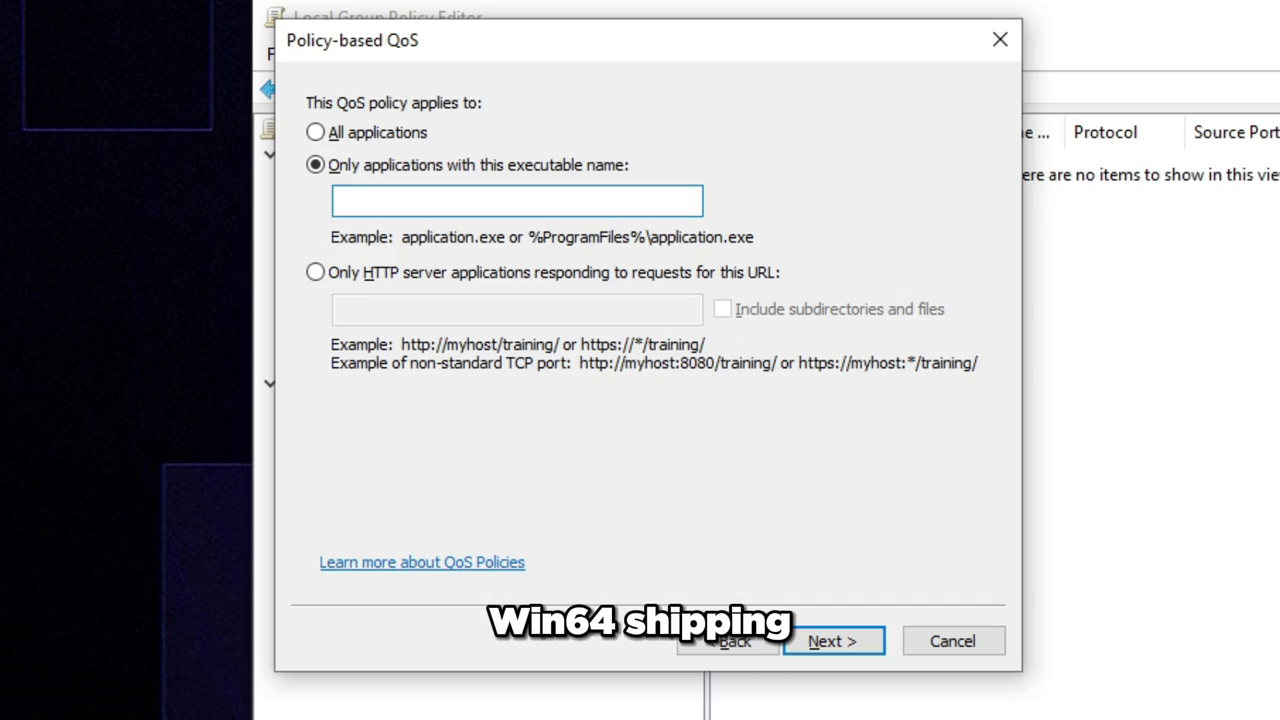
type("Fortnite-Win64-")
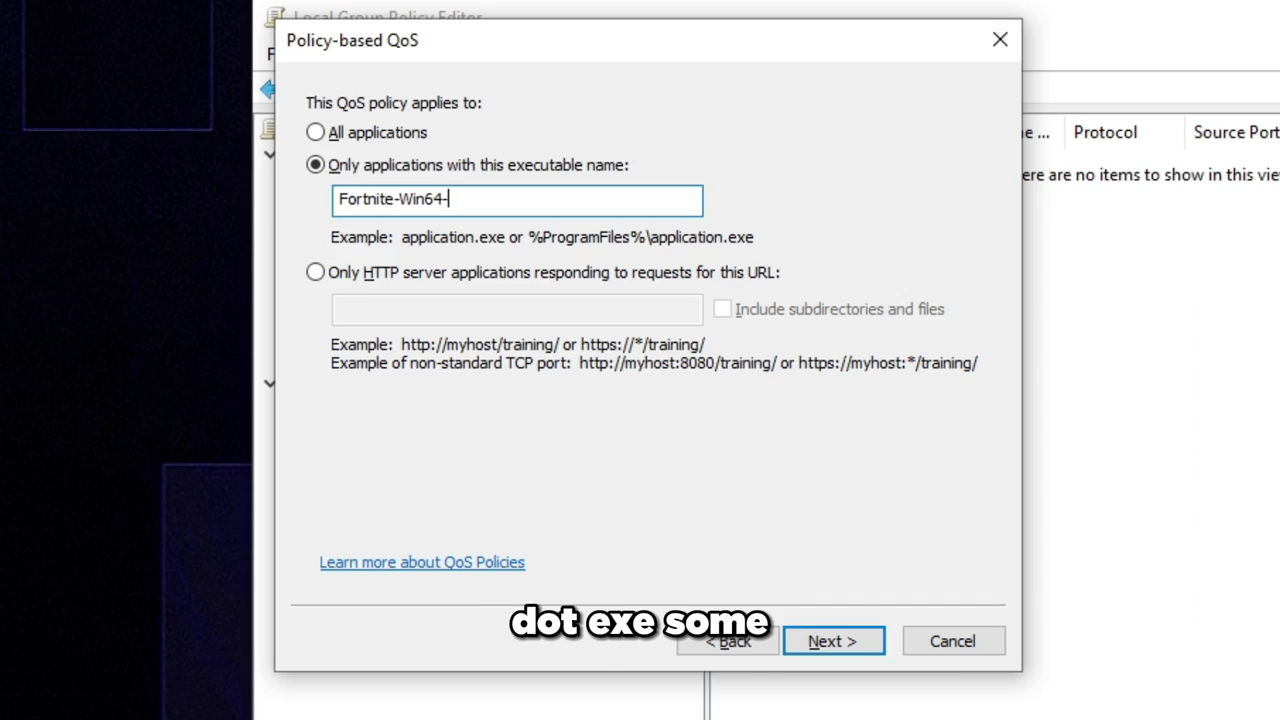
type("Shgipppping.exe")
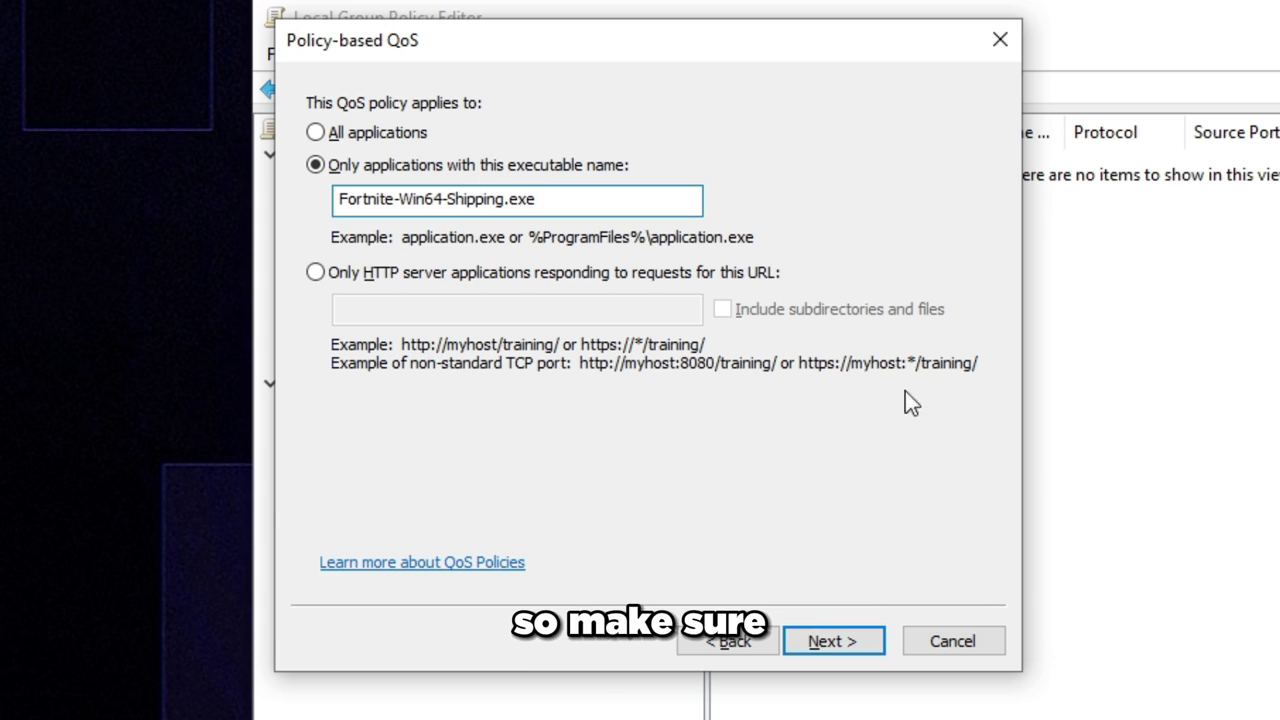
key("ctrl+a")
key("BackSpace")
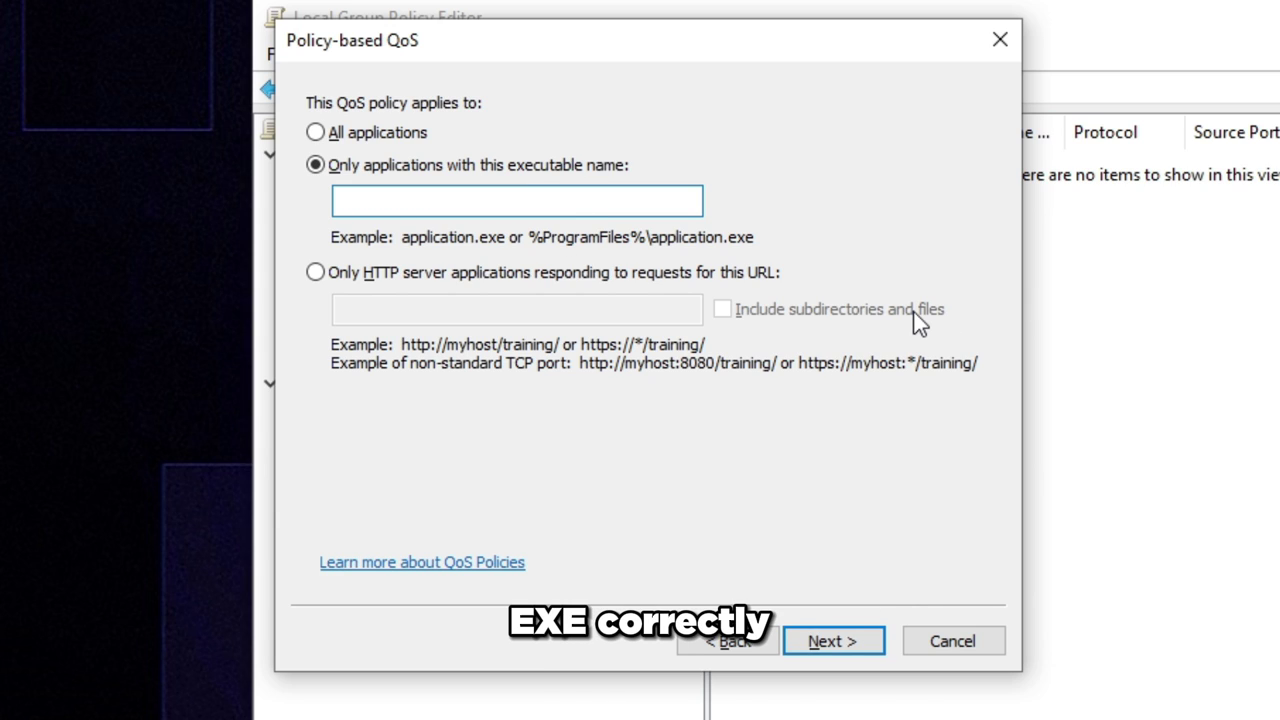
left_click_drag(500, 57, 624, 80)
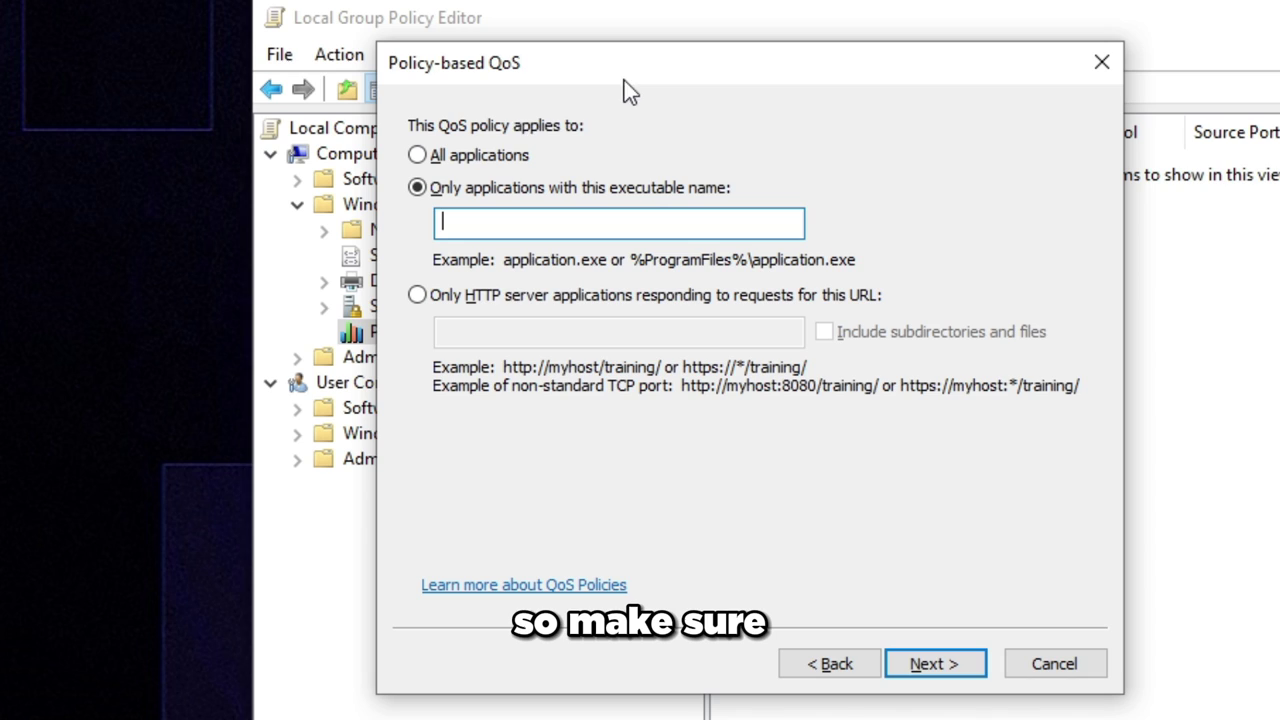
left_click_drag(697, 59, 557, 51)
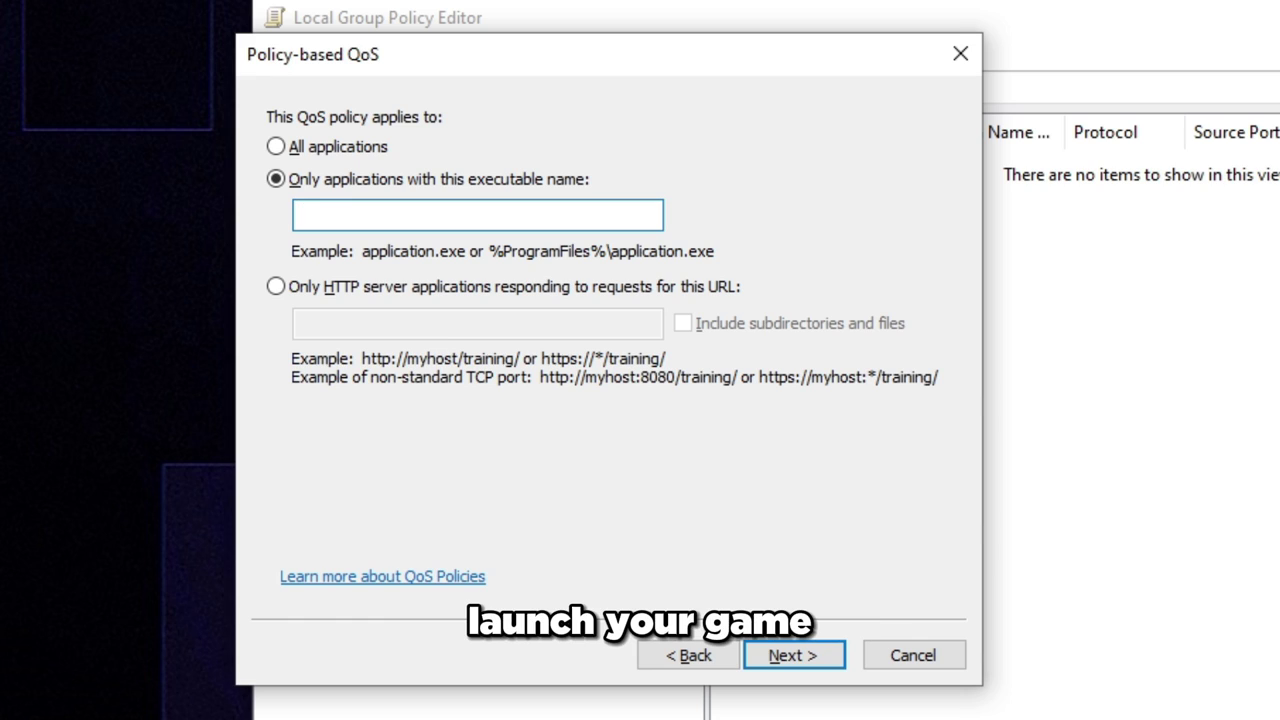
Find a process in the Google Chrome group in Task Manager and view its available actions without applying any.
key("ctrl+shift+Escape")
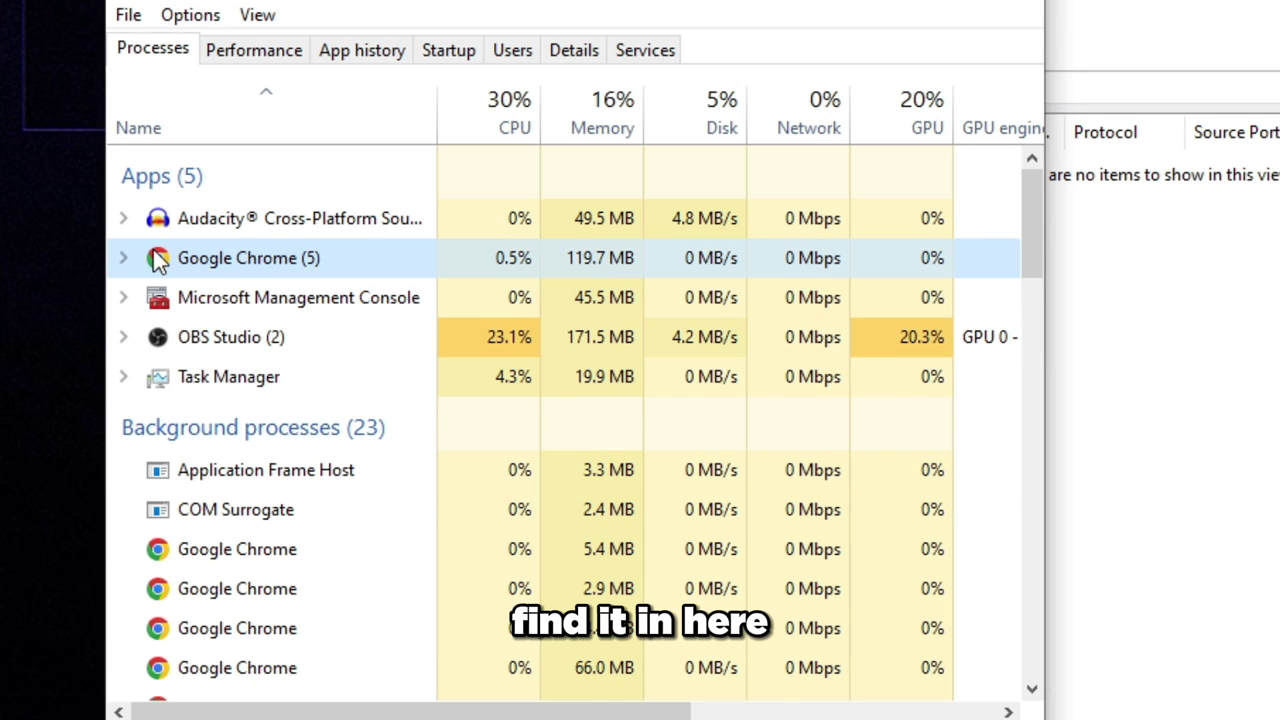
double_click(157, 257)
right_click(251, 300)
key("Escape")
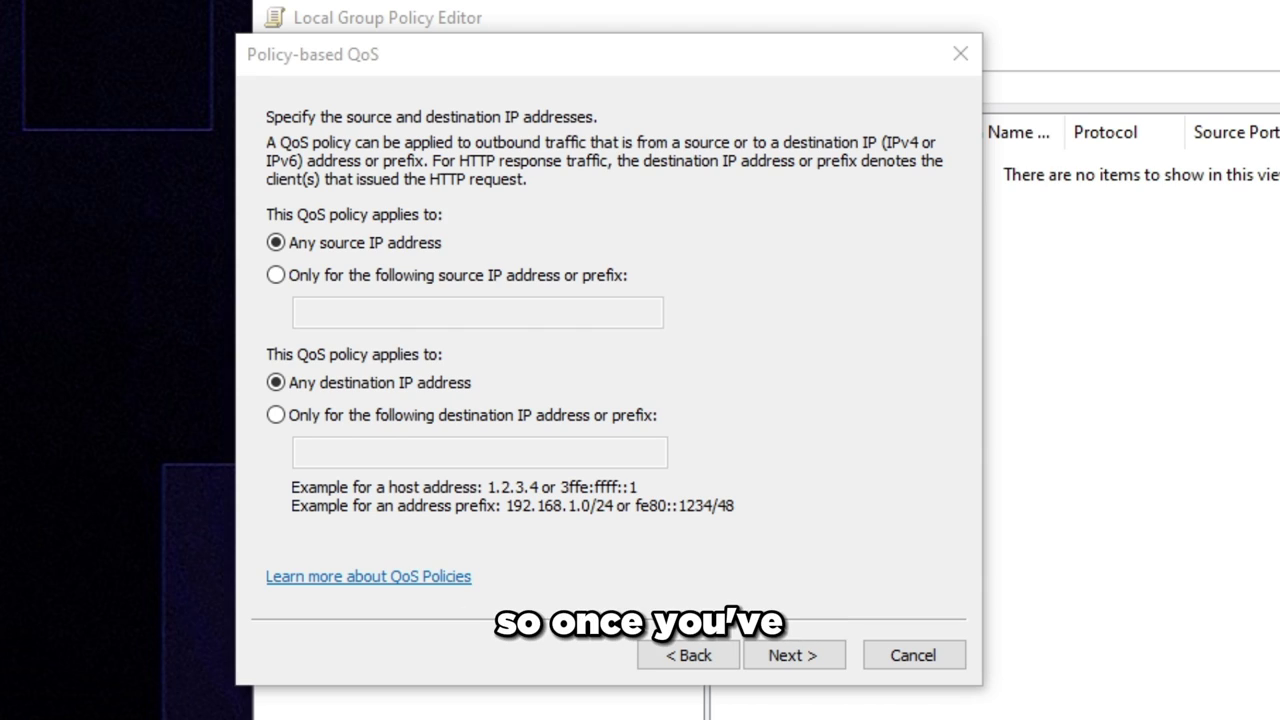
Keep any source and destination IP address, set the policy's protocol to TCP and UDP with any ports, and finish the policy.
left_click(391, 120)
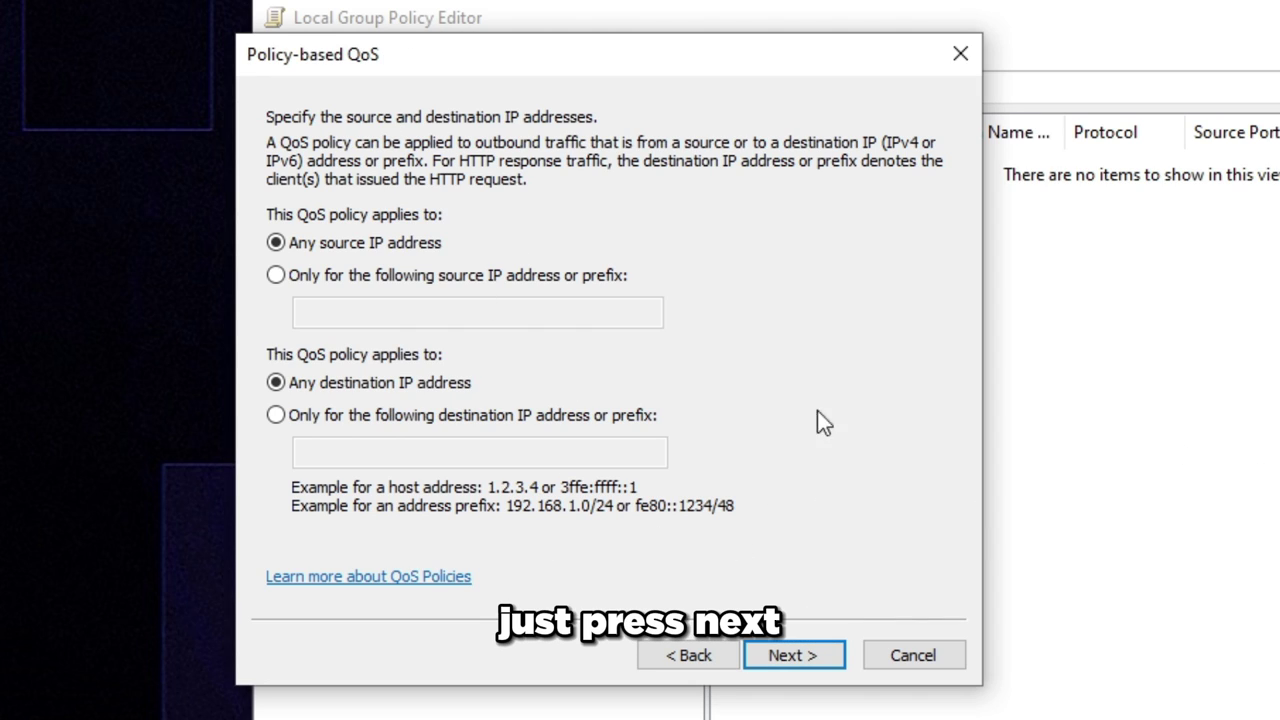
left_click(835, 654)
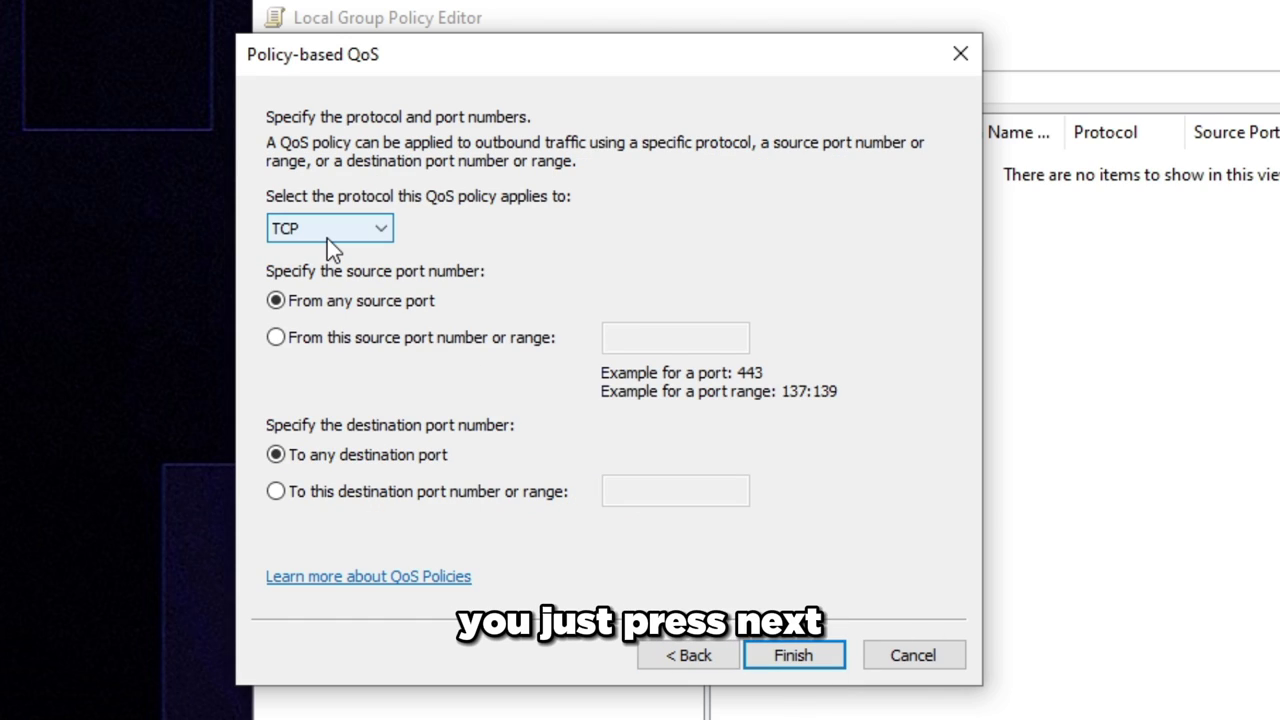
left_click(383, 229)
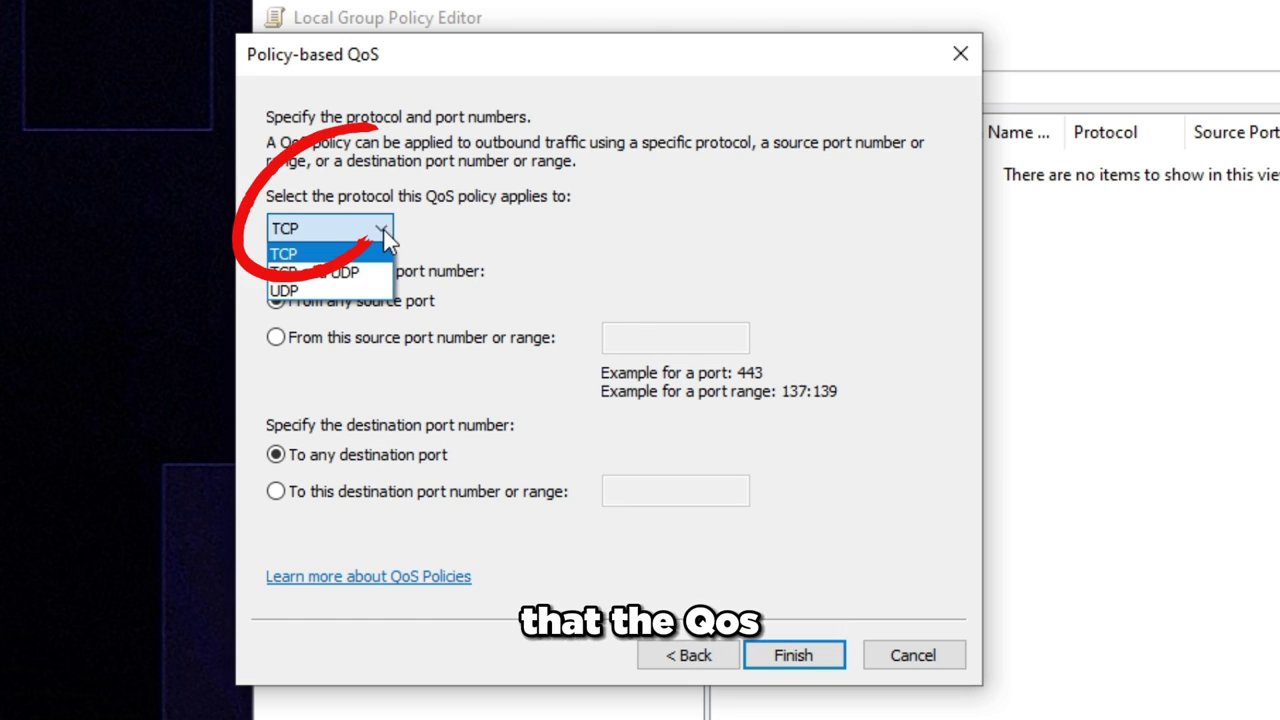
left_click(325, 274)
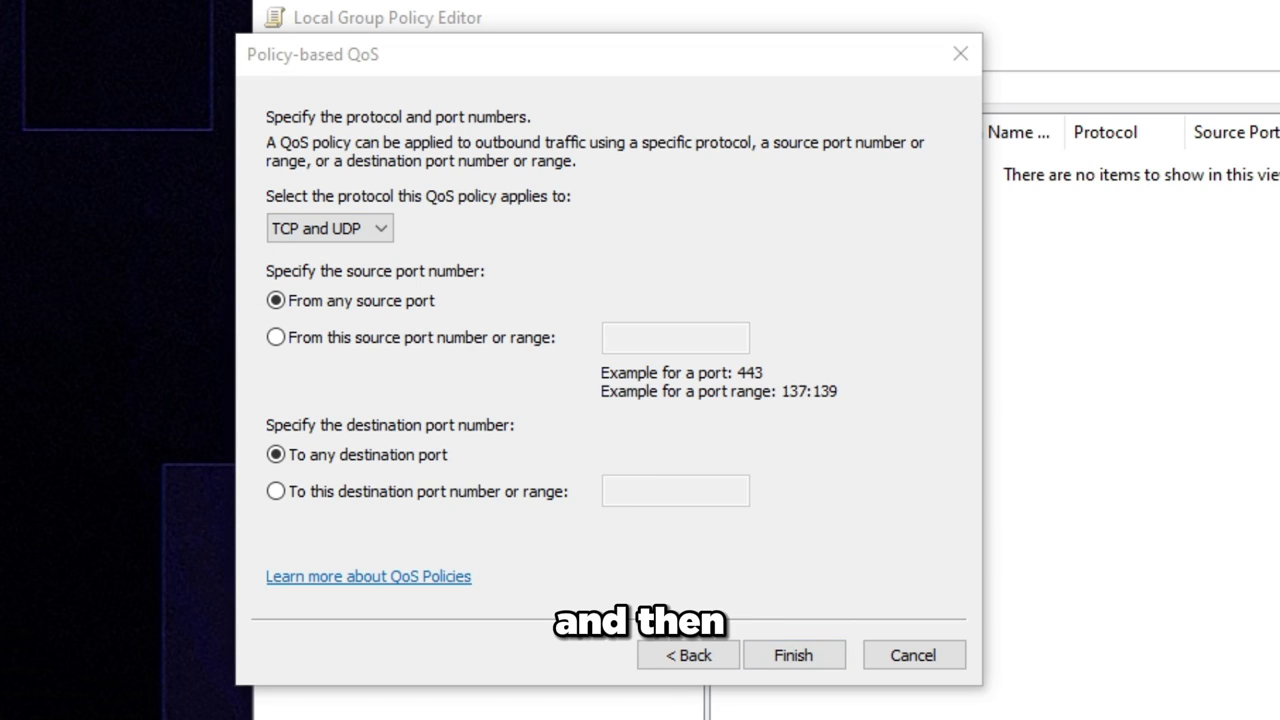
left_click(796, 653)
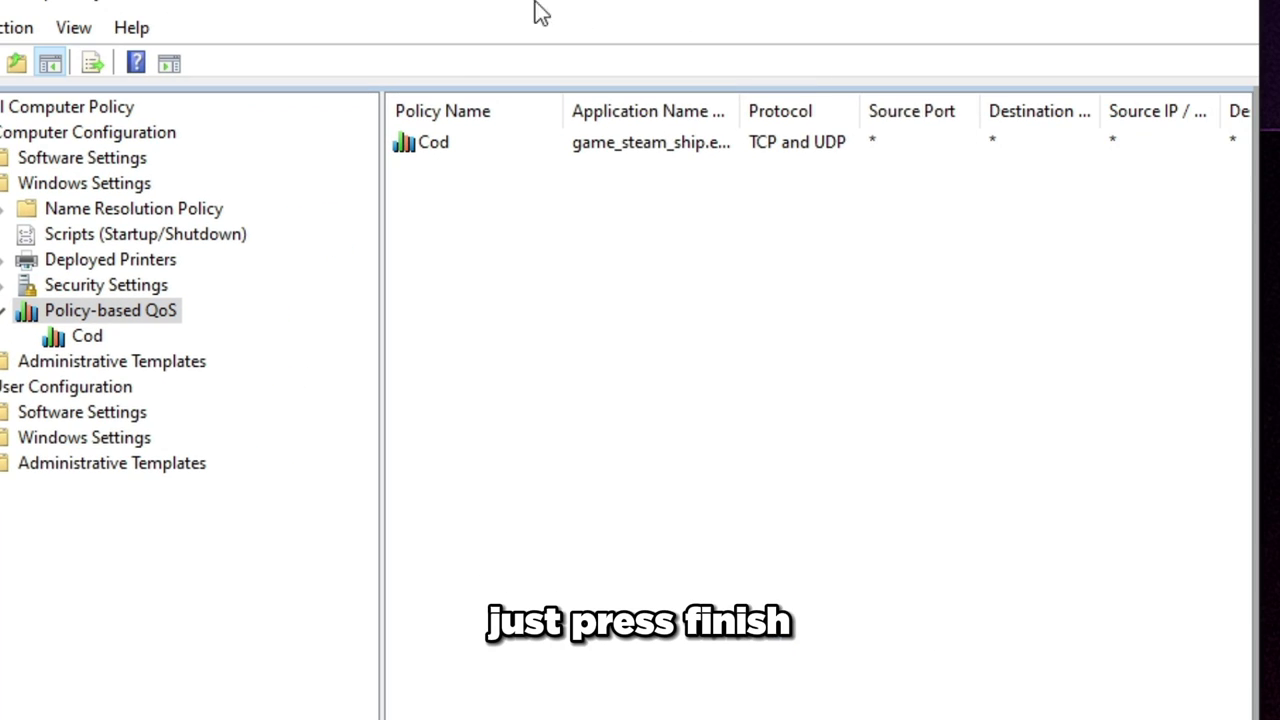
Check the Cod policy's entry in the list of QoS policies, leaving it deselected.
left_click(650, 143)
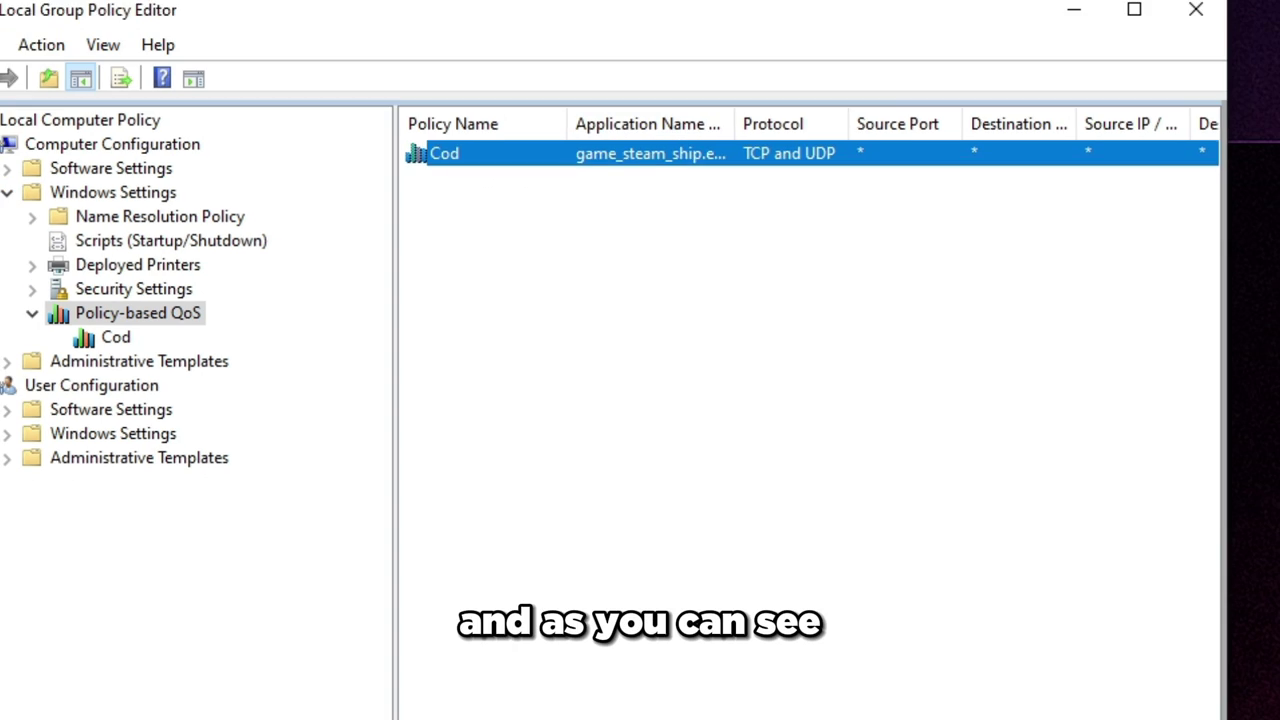
left_click(466, 145)
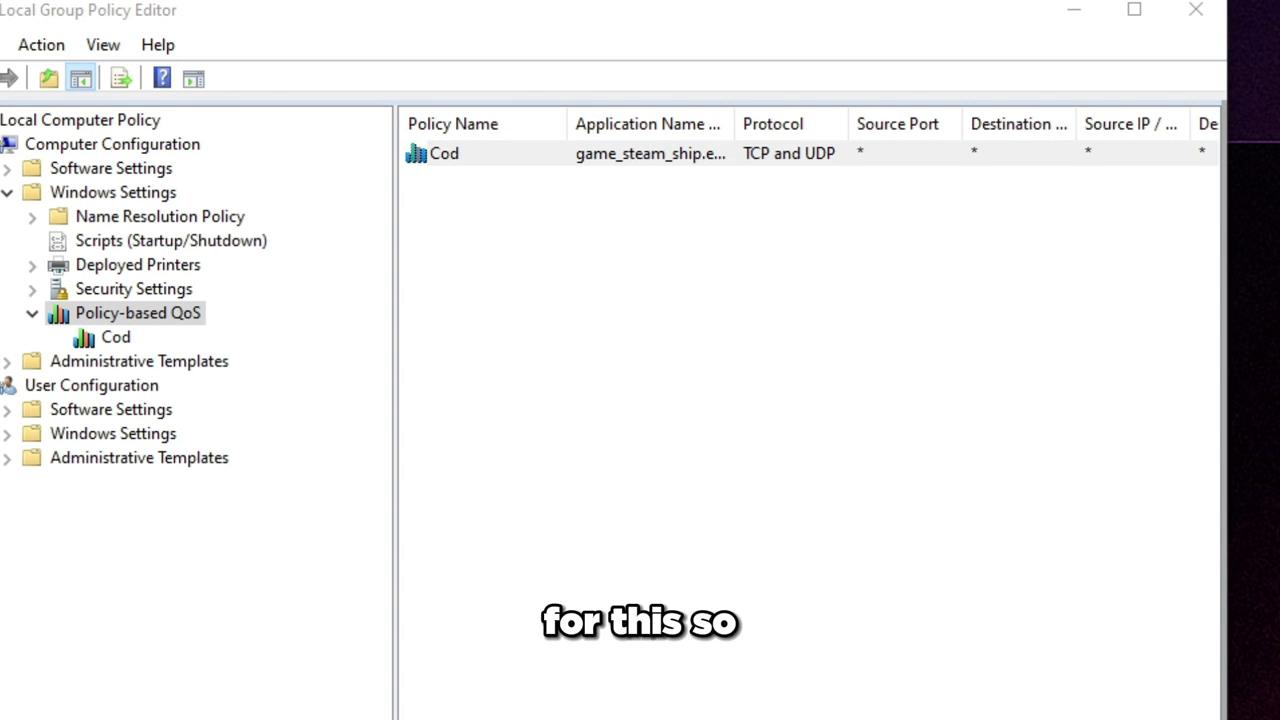
left_click(645, 413)
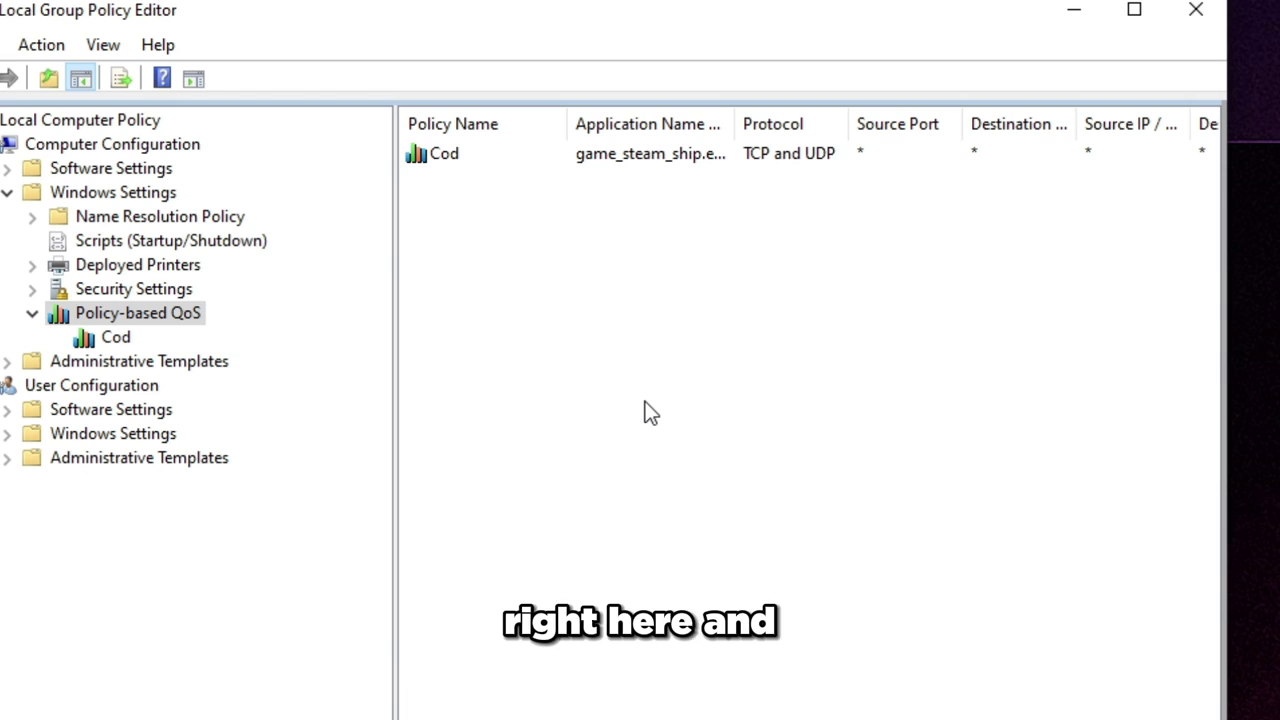
Start a new QoS policy named Valorant with a DSCP value of 46 and continue to its application settings.
right_click(121, 318)
left_click(171, 334)
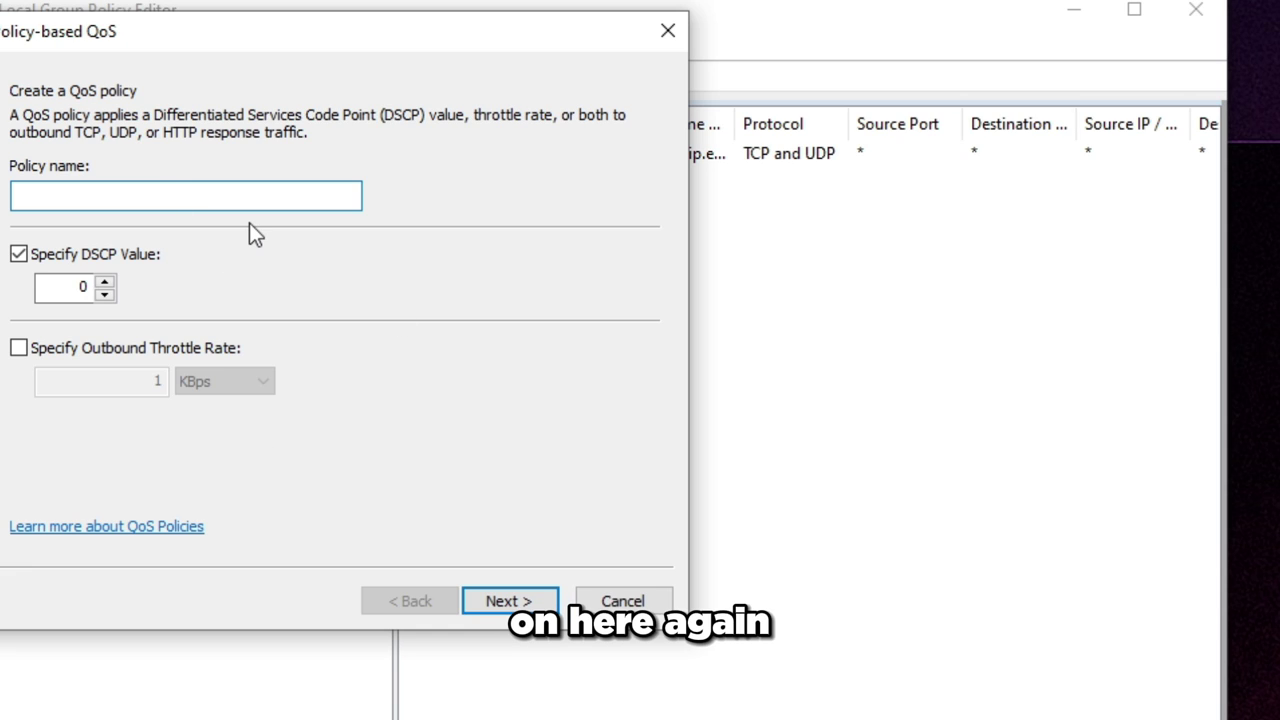
type("Falorant")
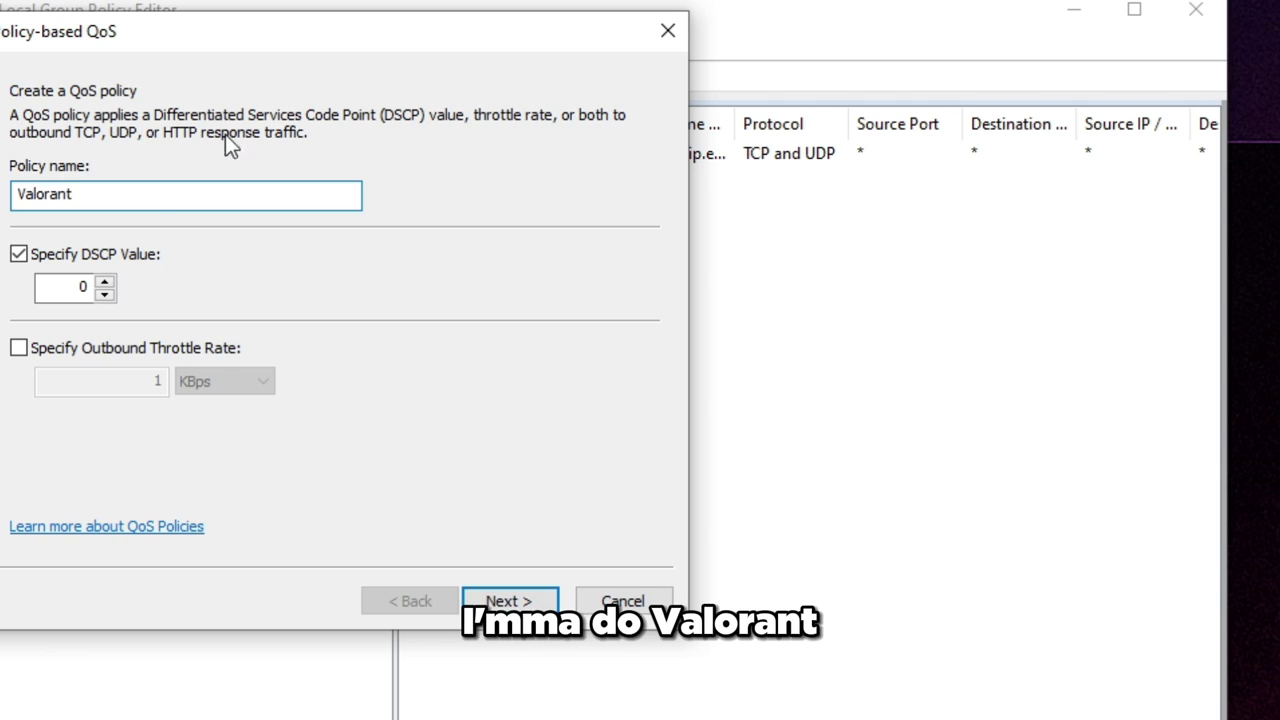
key("Tab")
key("Tab")
type("46")
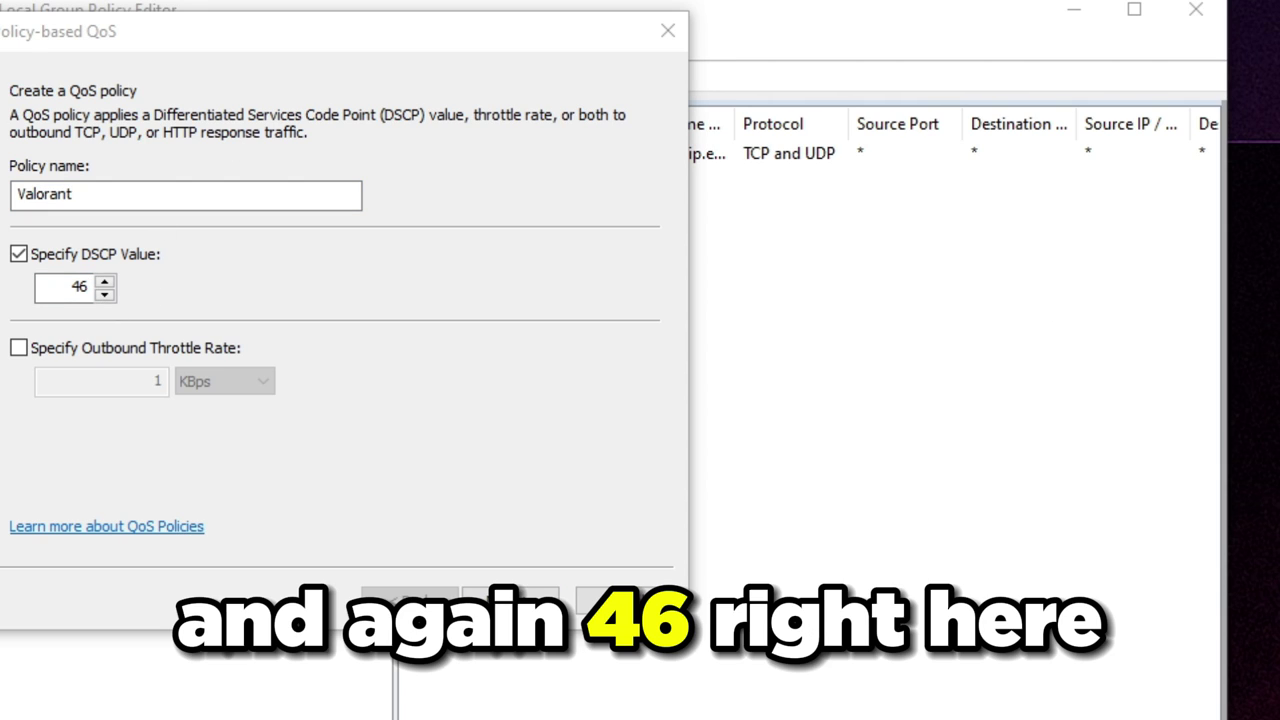
left_click(510, 600)
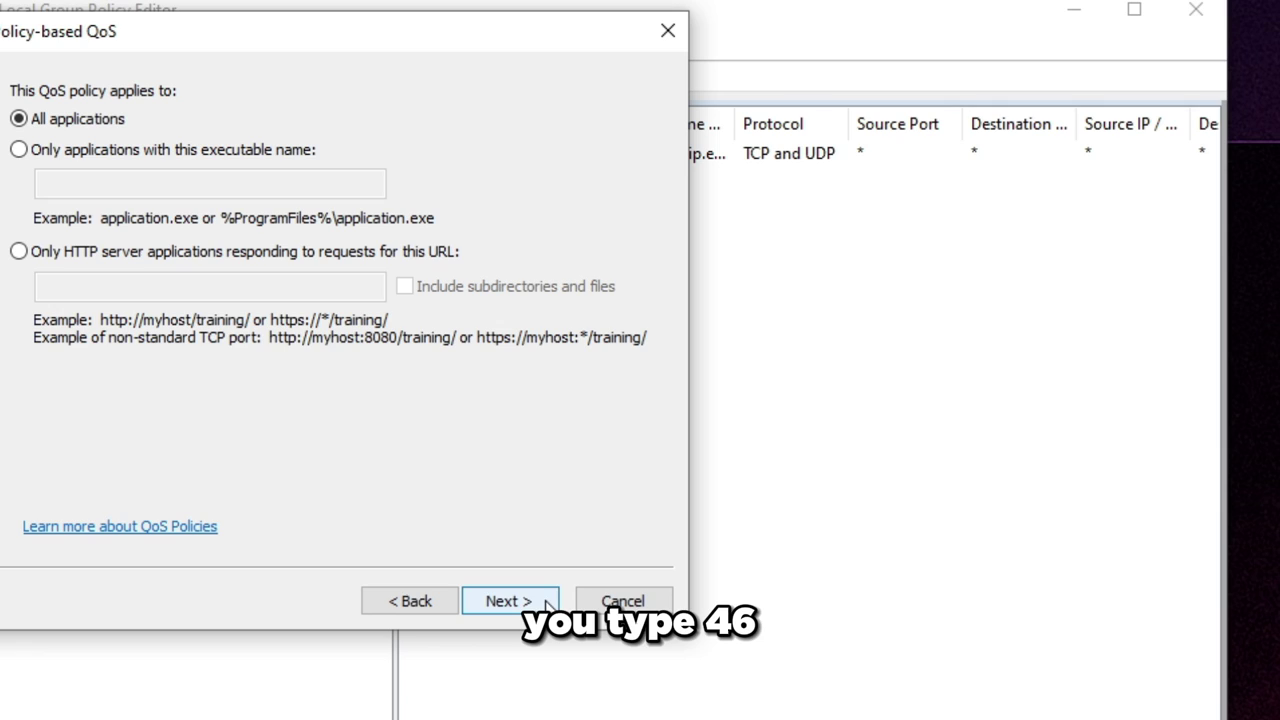
Restrict the Valorant policy to the executable VALORANT-Win64-Shipping.exe and continue to the IP address settings.
left_click(19, 149)
left_click(96, 186)
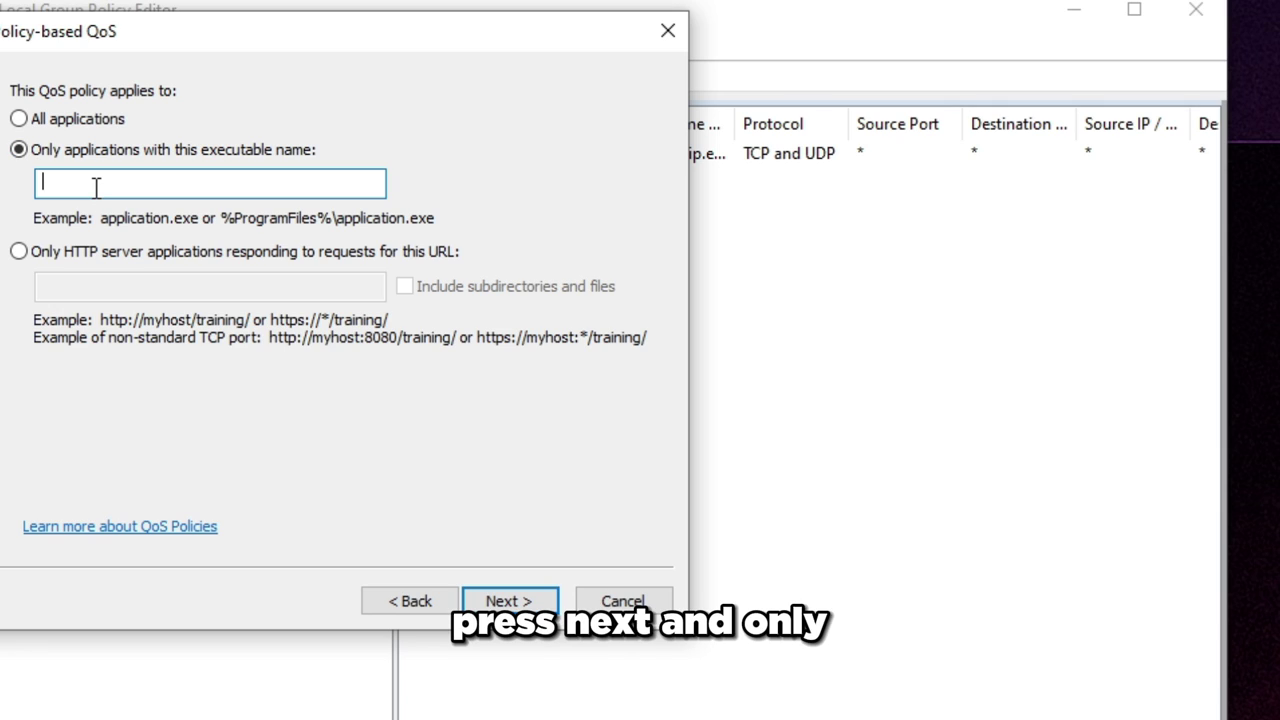
type("VAORAN")
type("LORANT")
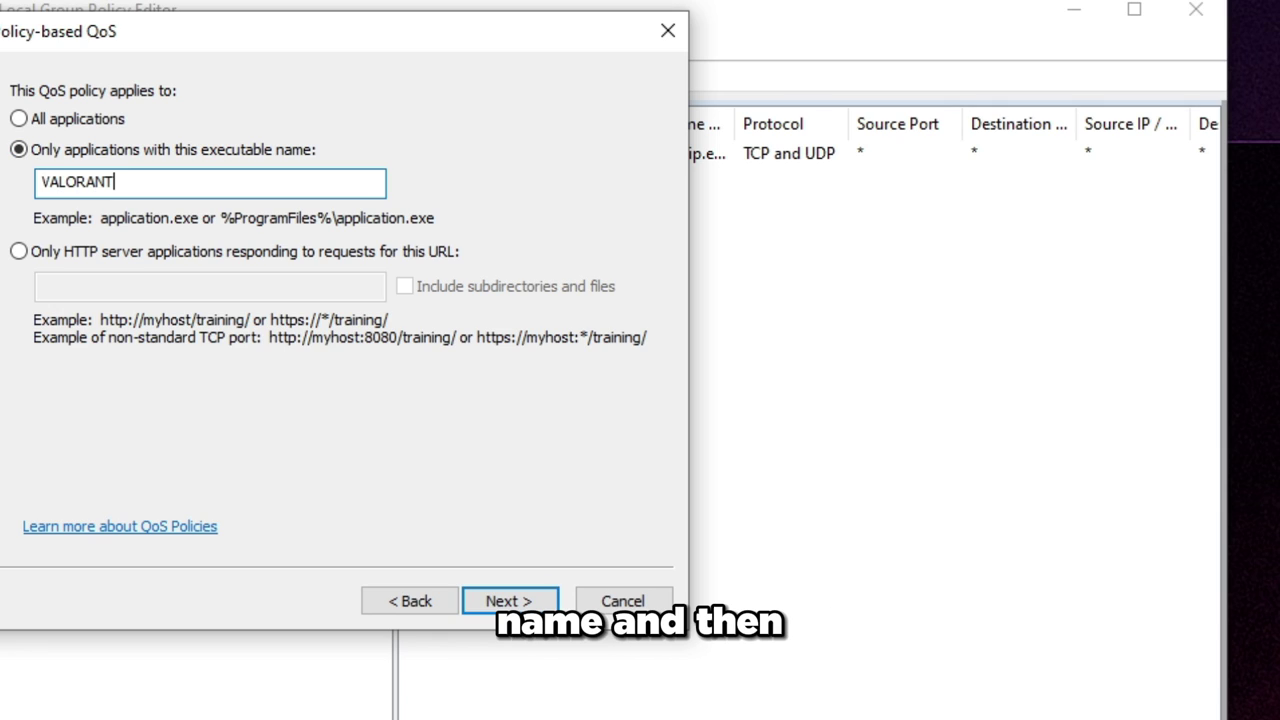
type("-Win64-")
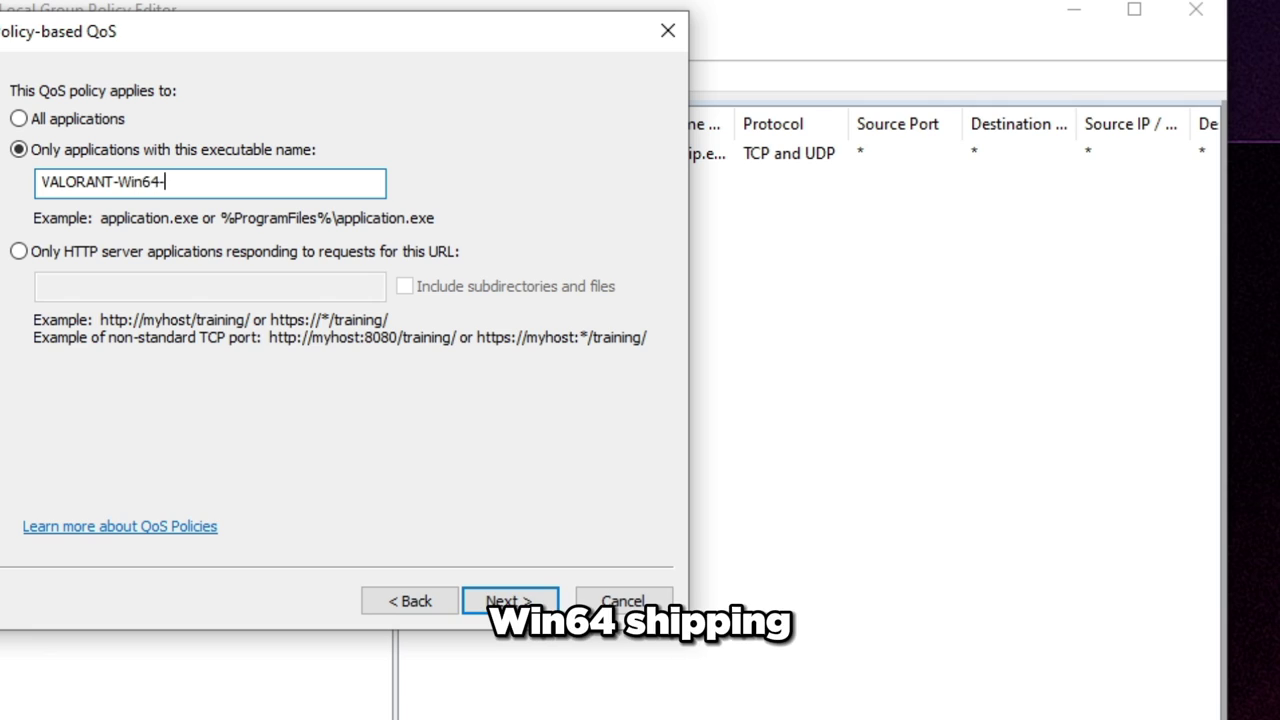
type("Shipping.exe")
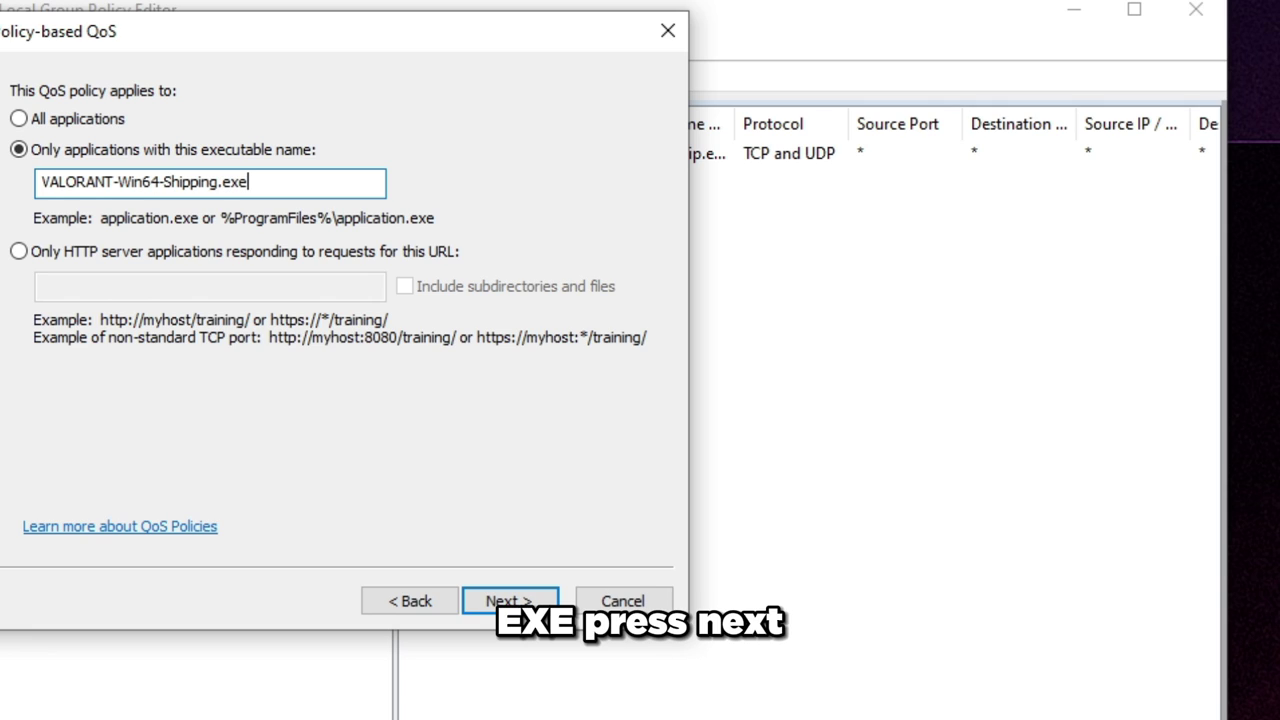
key("Return")
Accept any source and destination IP address, set the protocol to TCP and UDP, and finish the Valorant policy.
key("Return")
left_click(90, 196)
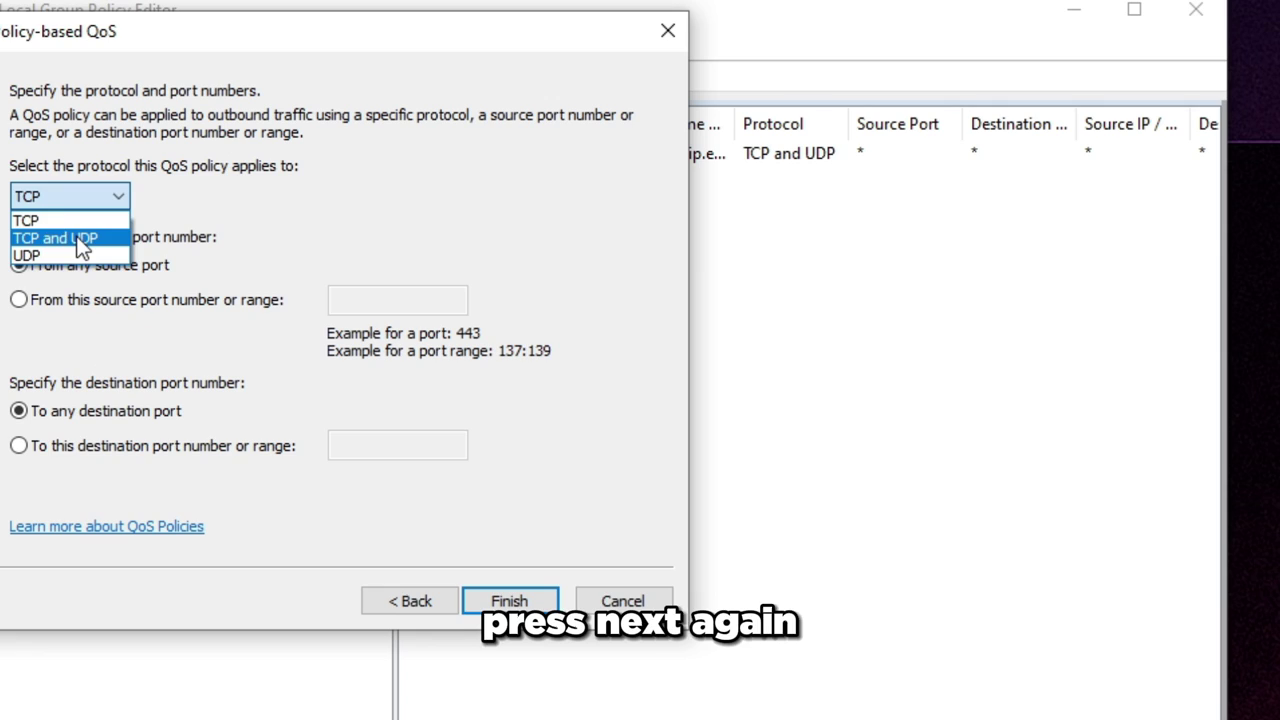
left_click(78, 236)
key("Return")
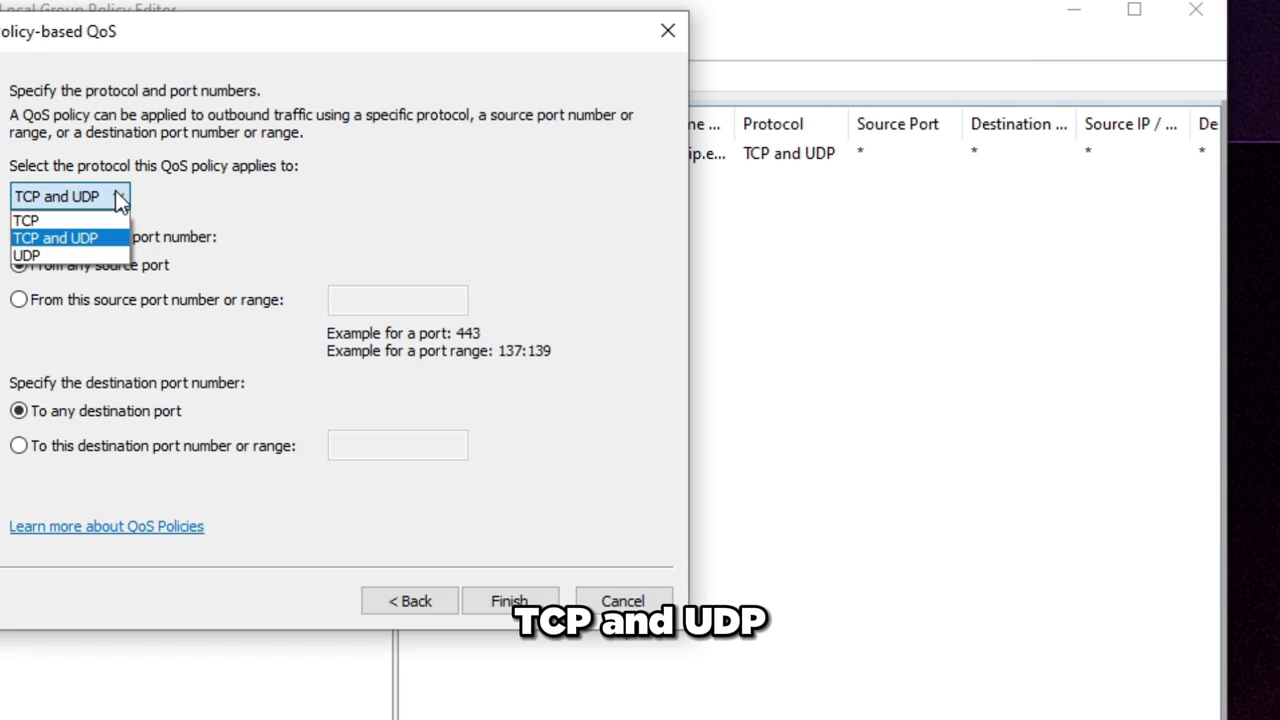
key("Return")
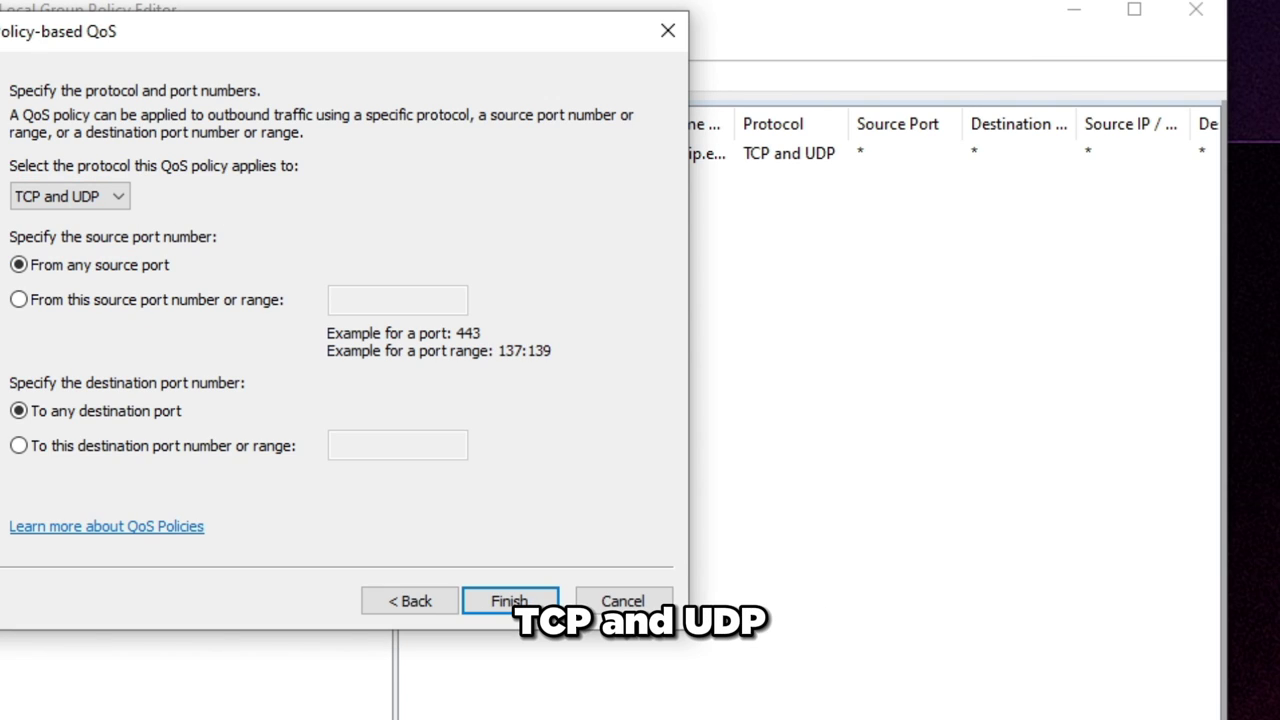
left_click(77, 196)
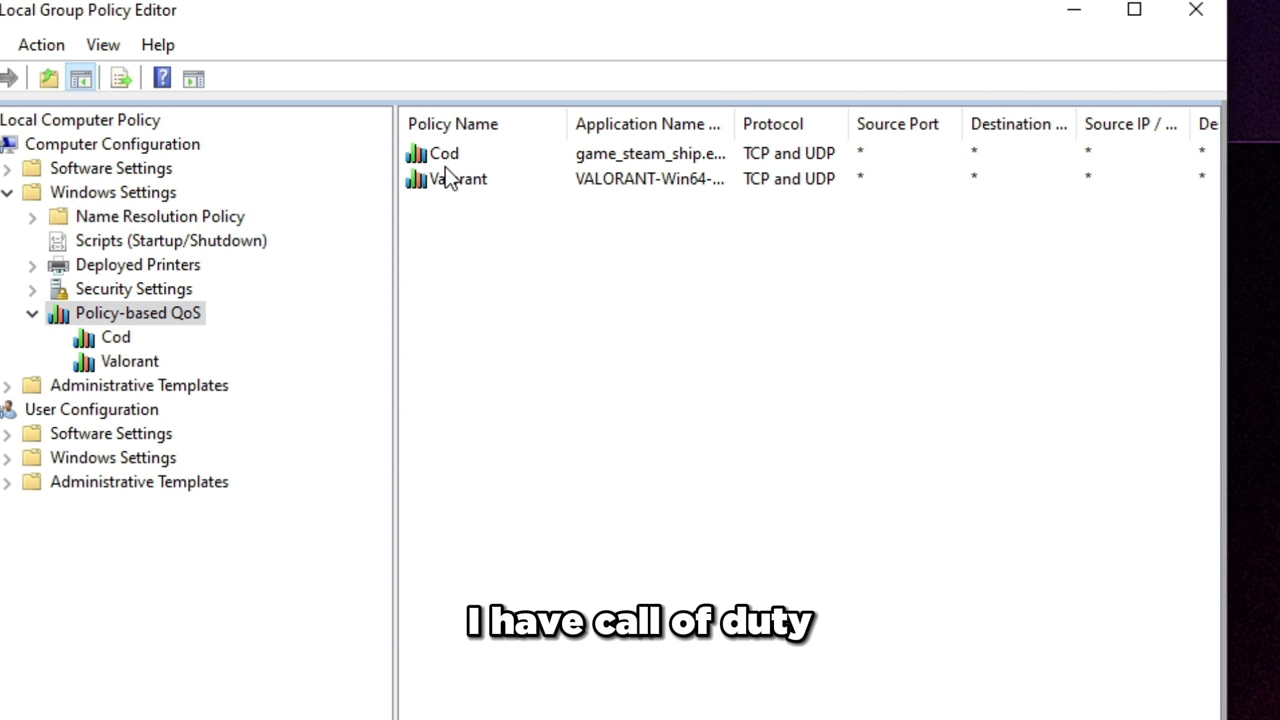
Check the Cod policy in the list and select the Policy-based QoS node that holds both game policies.
left_click(445, 154)
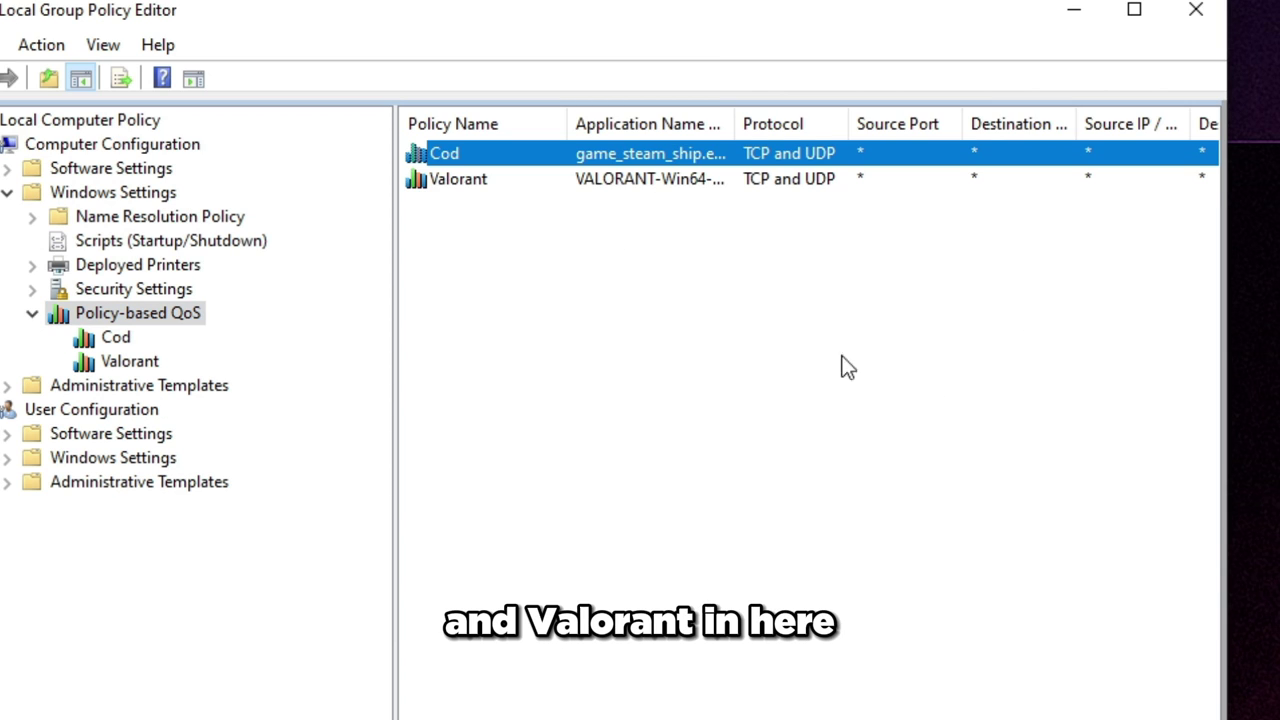
left_click(140, 314)
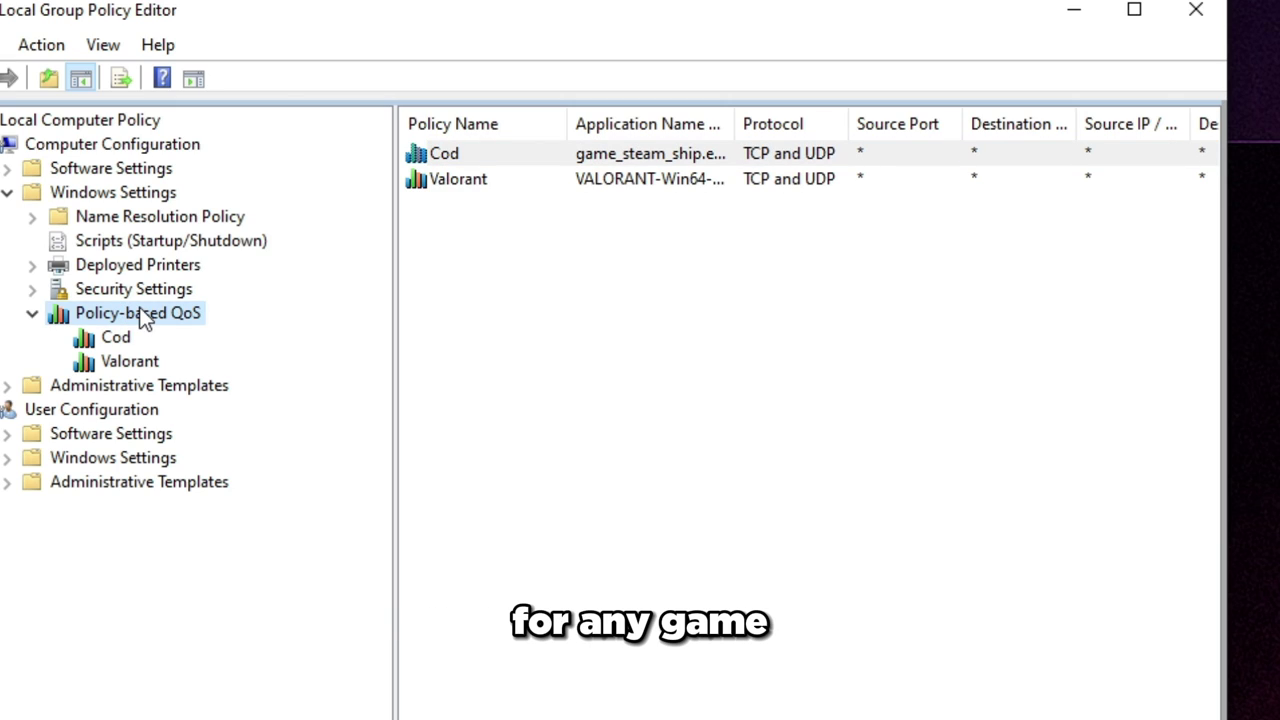